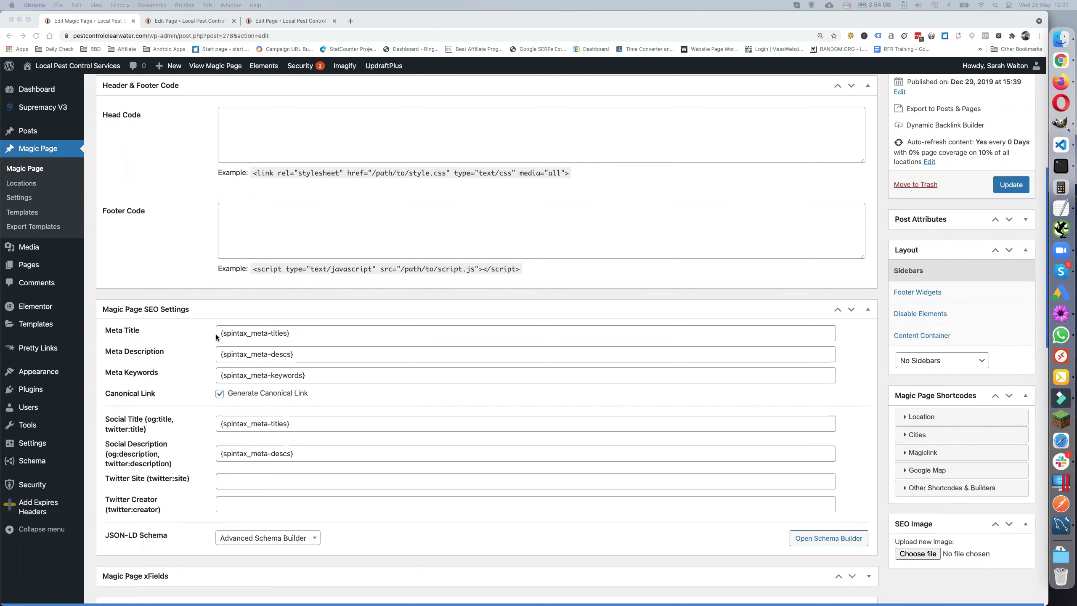
Replace the Meta Title in the SEO settings with "Pest {Control|Extermination} [location] throughout the [county]", and clear the field again.
{"action": "scroll", "coordinate": [216, 337], "scroll_direction": "down", "scroll_amount": 1}
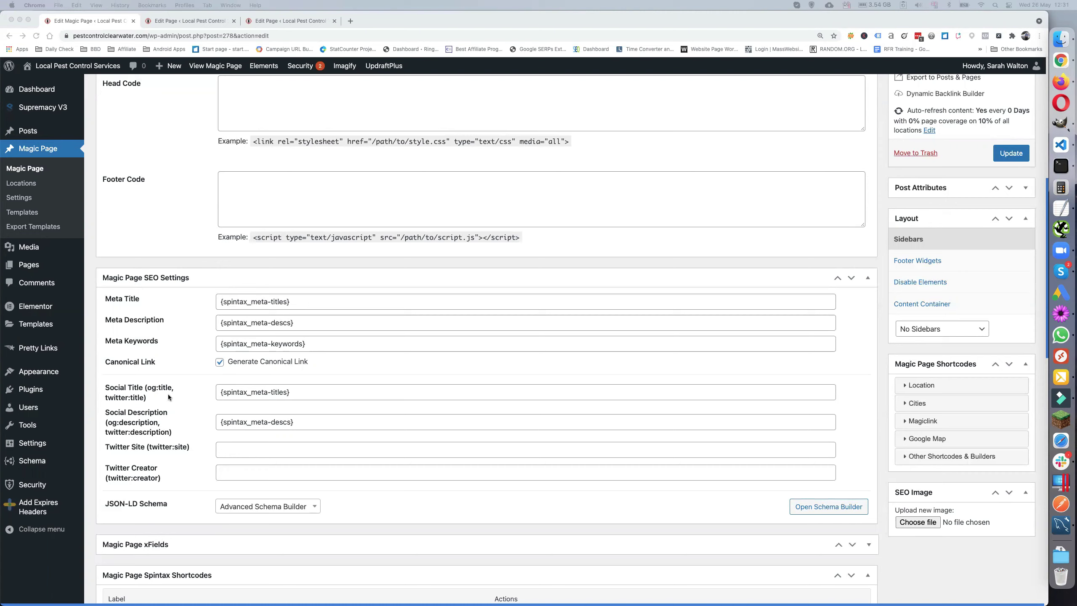
{"action": "triple_click", "coordinate": [304, 302]}
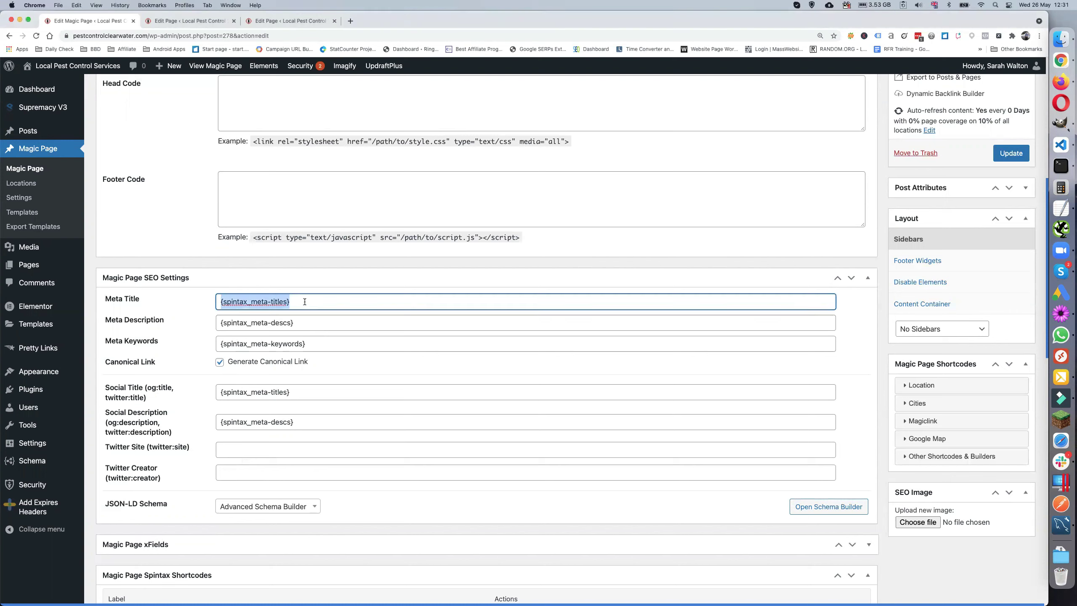
{"action": "key", "text": "BackSpace"}
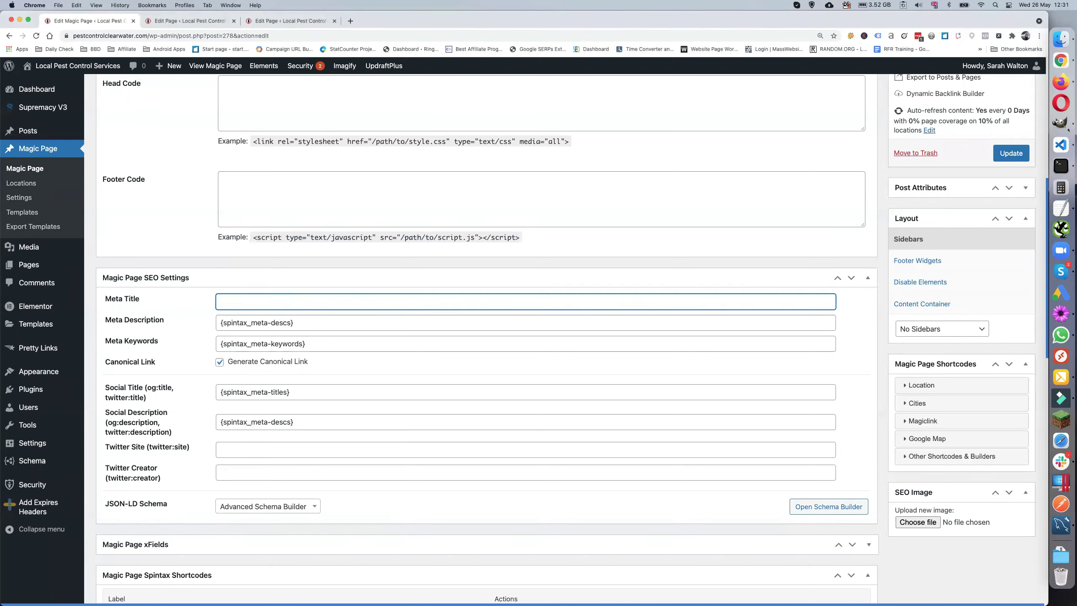
{"action": "type", "text": "Pest {Control!Extermination} [location"}
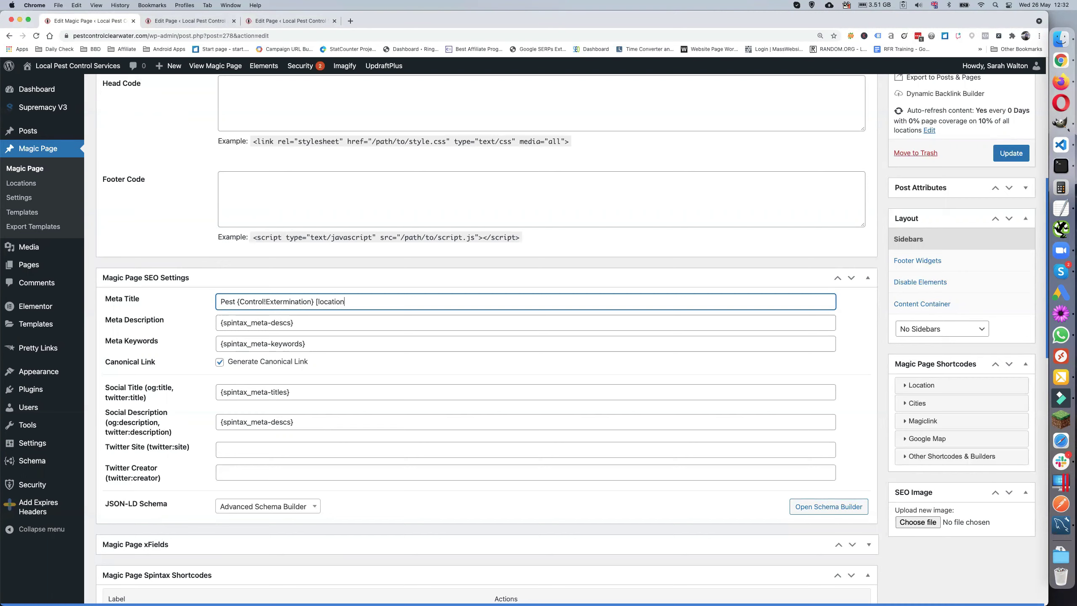
{"action": "type", "text": "] throughout the [county]"}
{"action": "left_click", "coordinate": [266, 302]}
{"action": "key", "text": "BackSpace"}
{"action": "type", "text": "|"}
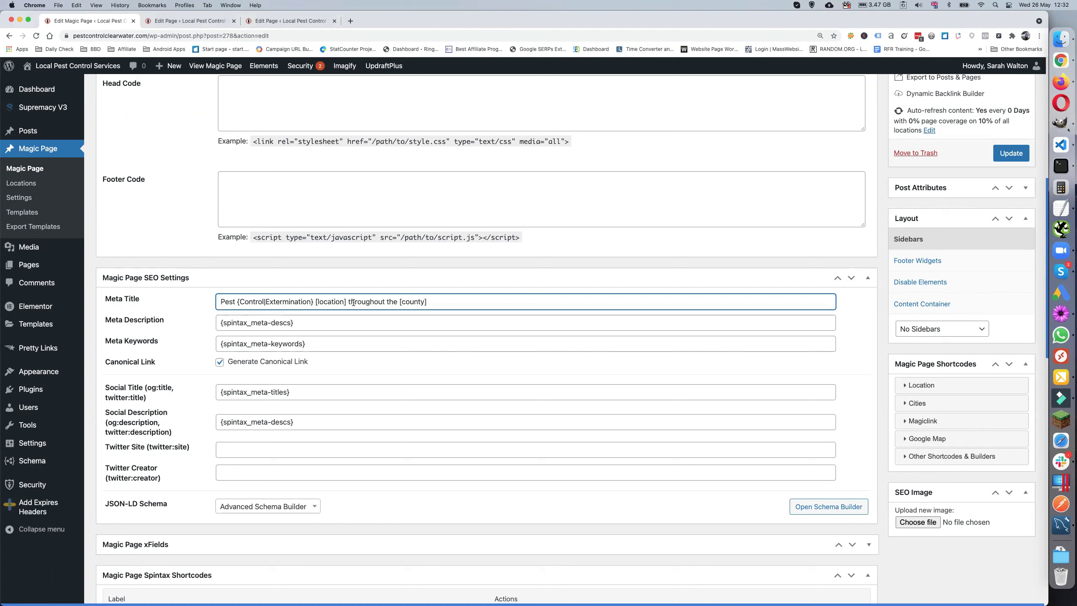
{"action": "triple_click", "coordinate": [433, 298]}
{"action": "key", "text": "BackSpace"}
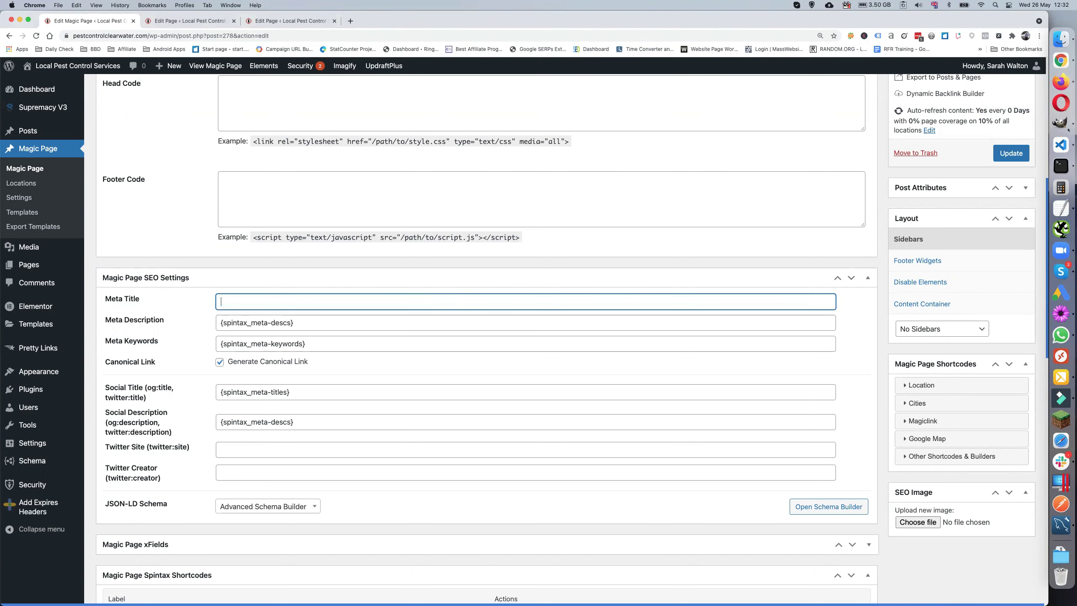
Open the meta-titles spintax shortcode for editing, examine its list of title options, and save it.
{"action": "scroll", "coordinate": [362, 331], "scroll_direction": "down", "scroll_amount": 5}
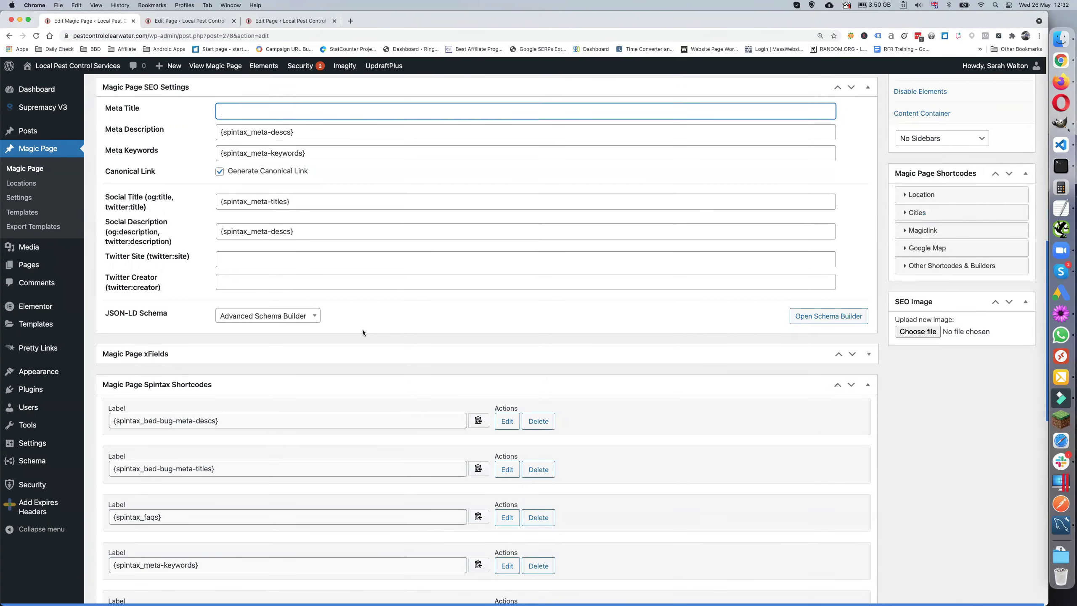
{"action": "scroll", "coordinate": [300, 389], "scroll_direction": "down", "scroll_amount": 5}
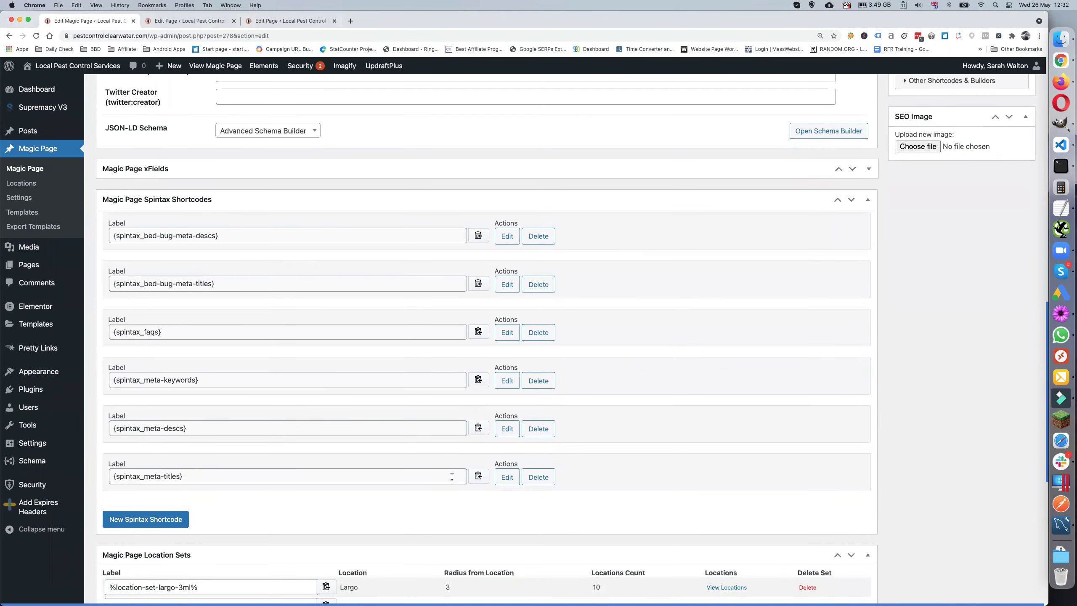
{"action": "left_click", "coordinate": [506, 477]}
{"action": "scroll", "coordinate": [403, 469], "scroll_direction": "down", "scroll_amount": 2}
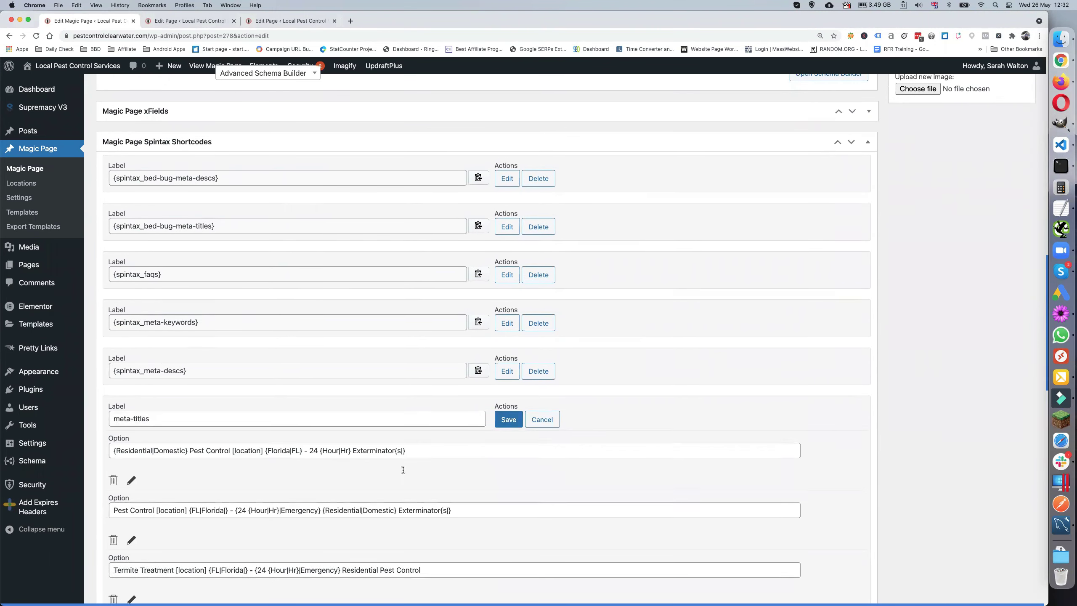
{"action": "scroll", "coordinate": [403, 469], "scroll_direction": "down", "scroll_amount": 2}
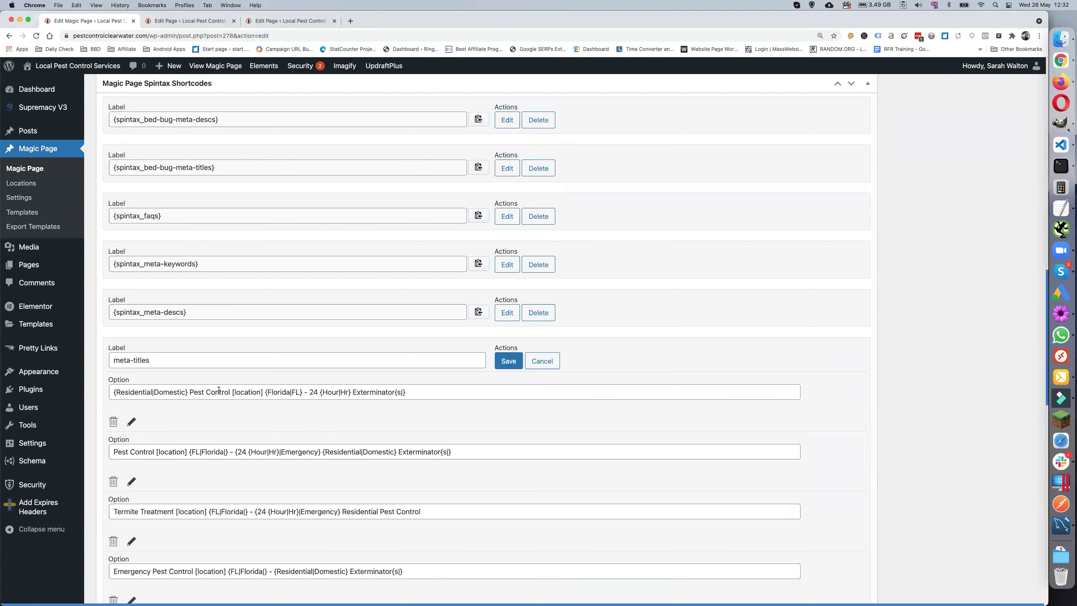
{"action": "scroll", "coordinate": [267, 420], "scroll_direction": "down", "scroll_amount": 2}
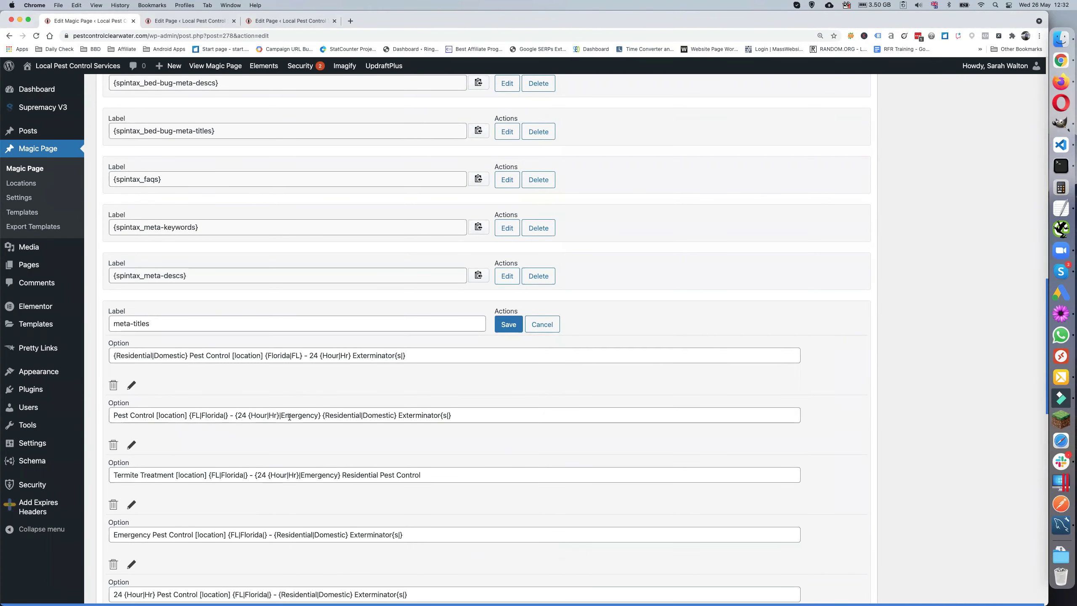
{"action": "scroll", "coordinate": [322, 432], "scroll_direction": "down", "scroll_amount": 1}
{"action": "scroll", "coordinate": [322, 432], "scroll_direction": "down", "scroll_amount": 15}
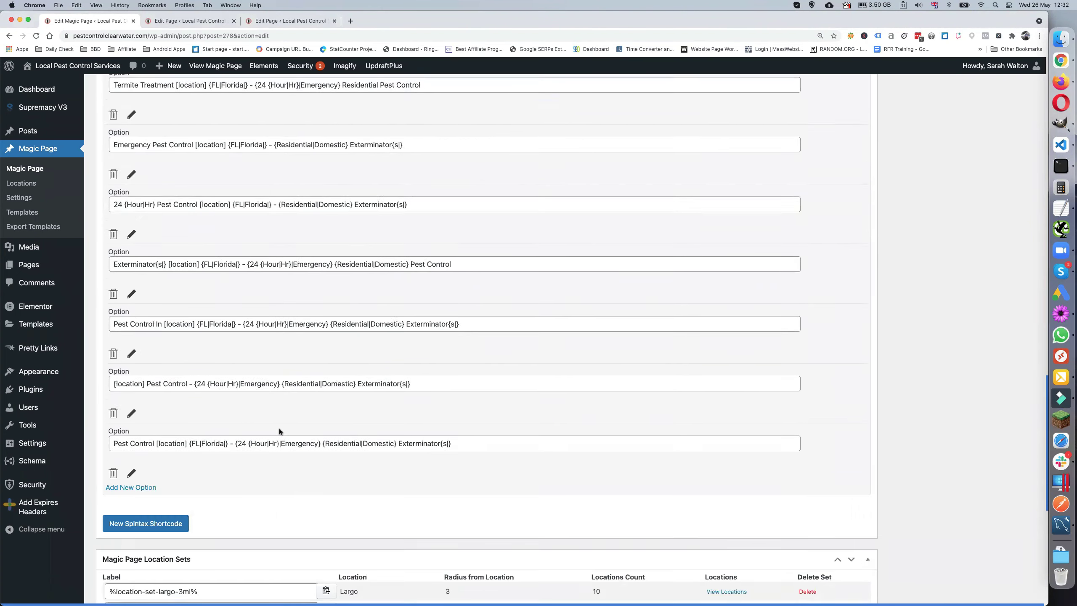
{"action": "scroll", "coordinate": [291, 424], "scroll_direction": "up", "scroll_amount": 5}
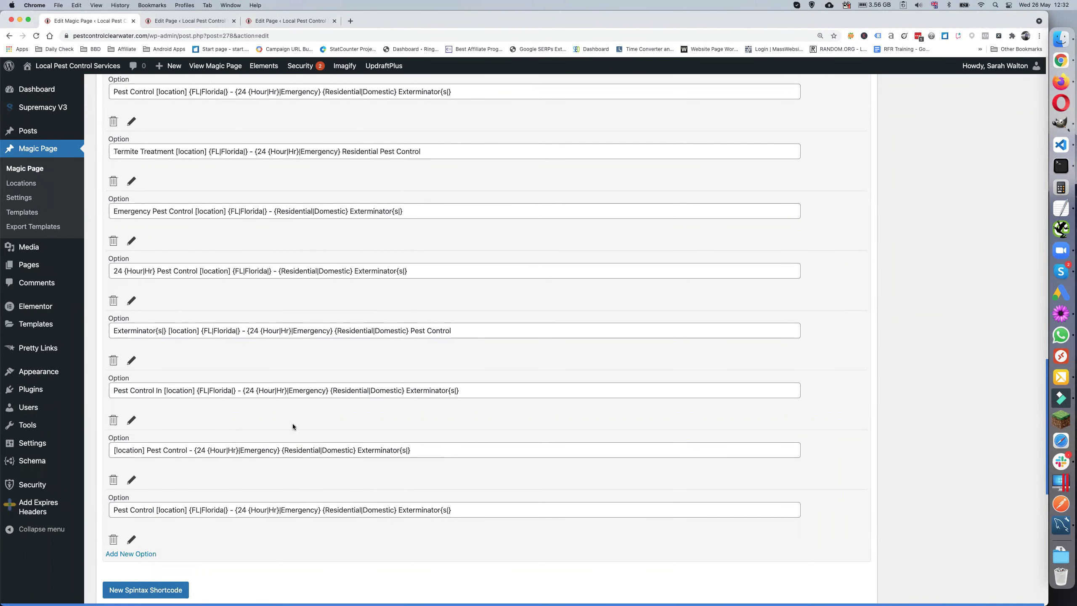
{"action": "scroll", "coordinate": [303, 418], "scroll_direction": "up", "scroll_amount": 1}
{"action": "scroll", "coordinate": [303, 417], "scroll_direction": "up", "scroll_amount": 3}
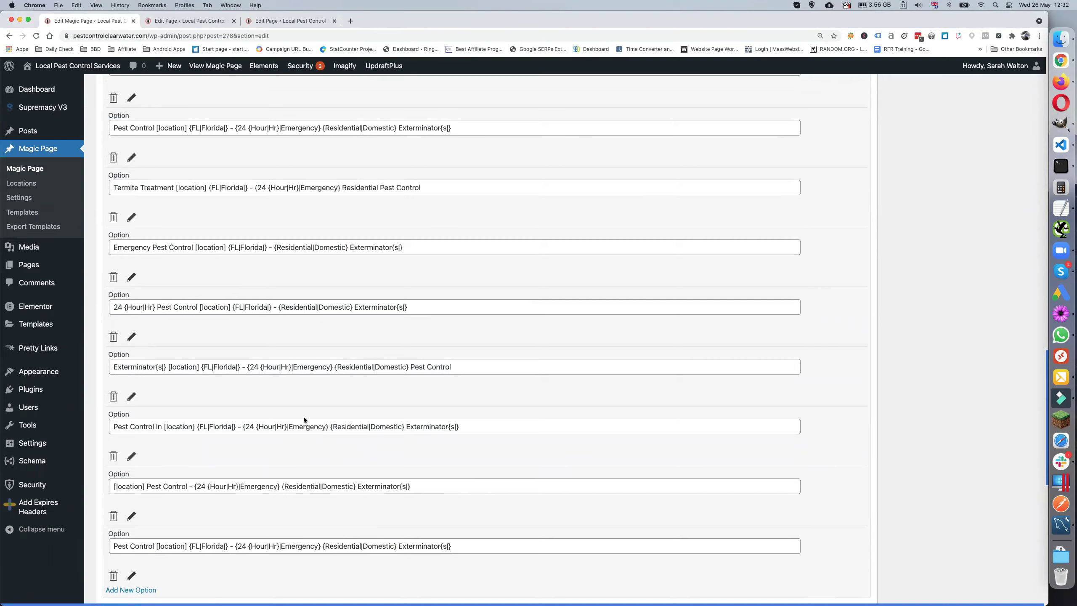
{"action": "scroll", "coordinate": [303, 416], "scroll_direction": "down", "scroll_amount": 5}
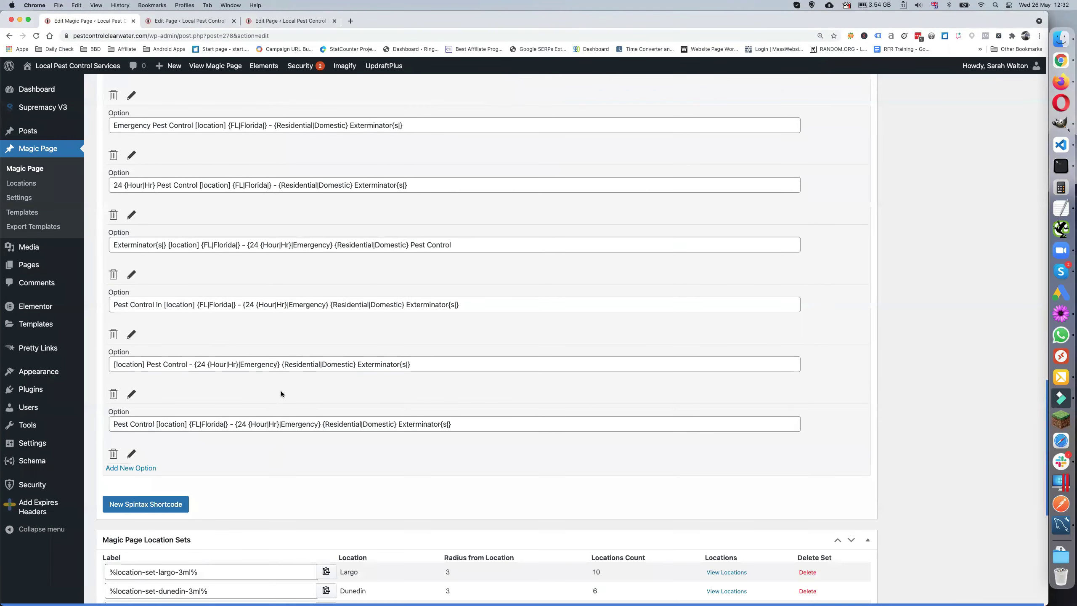
{"action": "scroll", "coordinate": [281, 391], "scroll_direction": "up", "scroll_amount": 10}
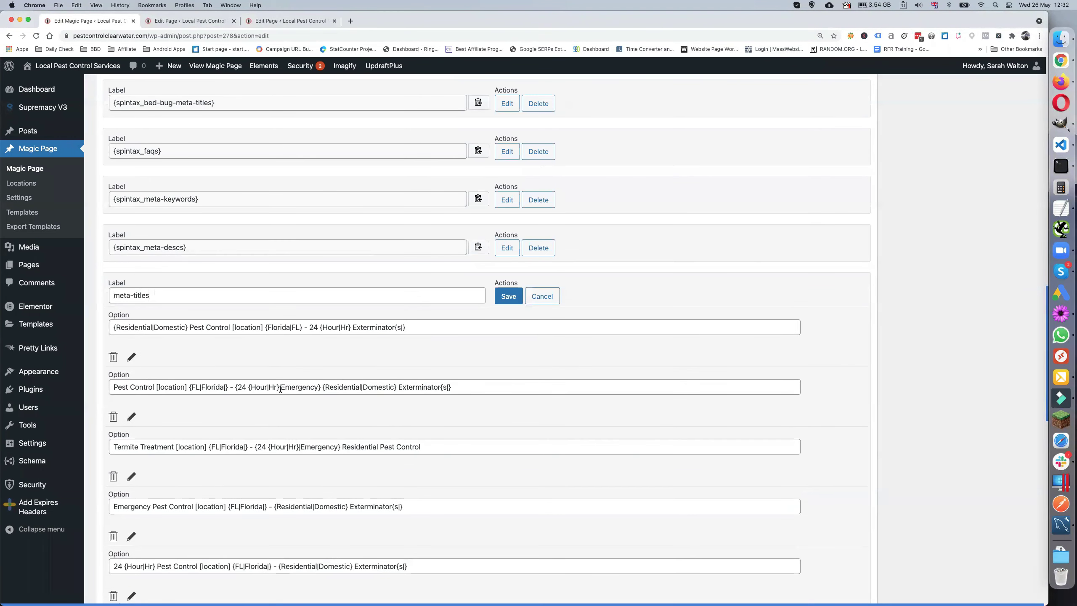
{"action": "scroll", "coordinate": [280, 389], "scroll_direction": "up", "scroll_amount": 1}
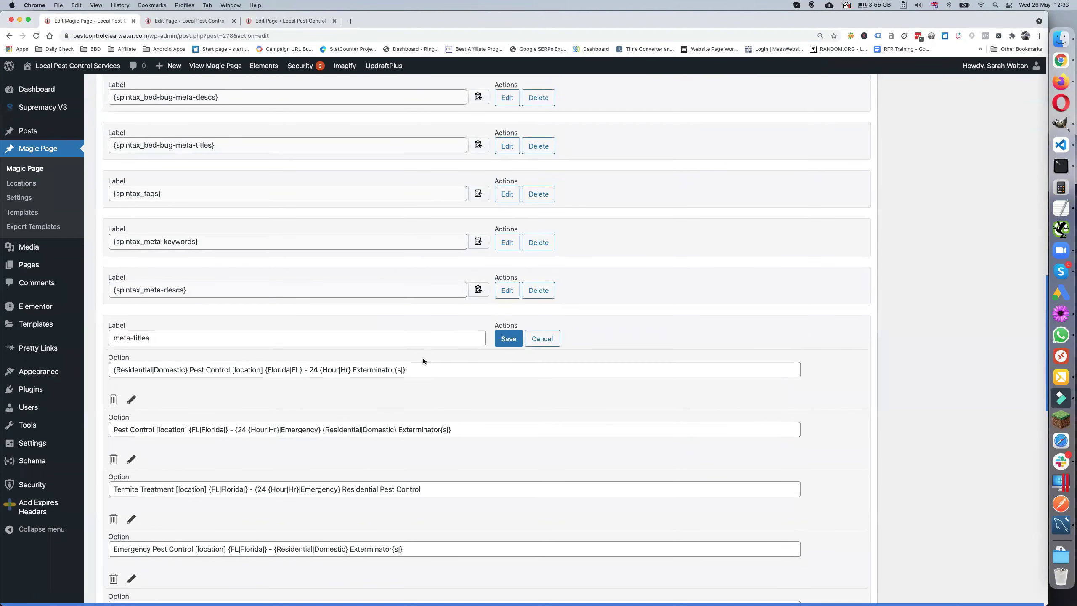
{"action": "scroll", "coordinate": [412, 358], "scroll_direction": "down", "scroll_amount": 1}
{"action": "left_click", "coordinate": [502, 300]}
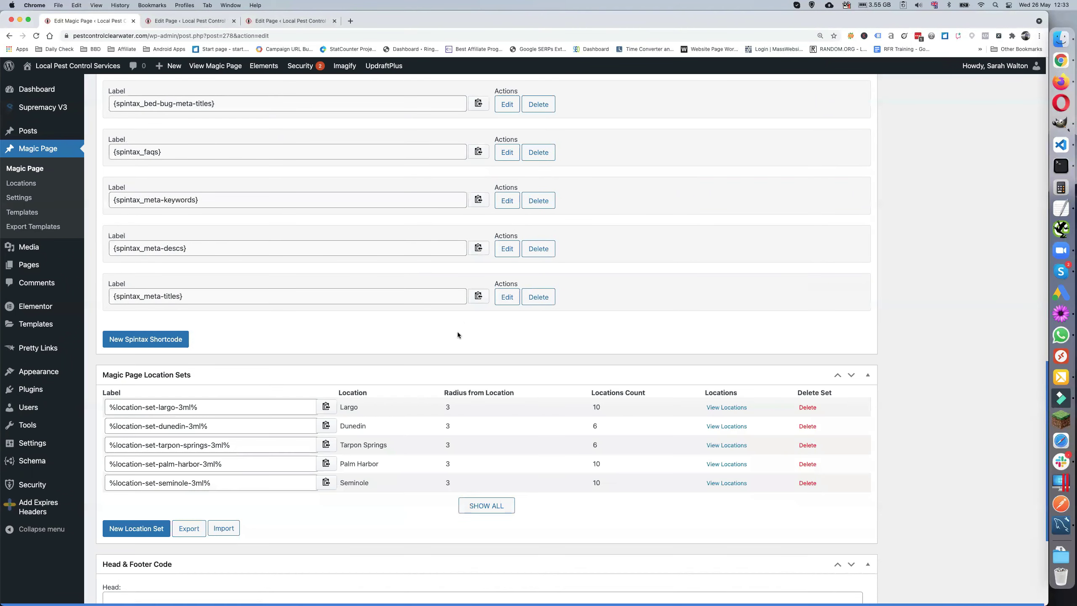
Copy the {spintax_meta-titles} shortcode and paste it into the empty Meta Title field of the SEO settings.
{"action": "left_click", "coordinate": [478, 299]}
{"action": "scroll", "coordinate": [415, 360], "scroll_direction": "down", "scroll_amount": 10}
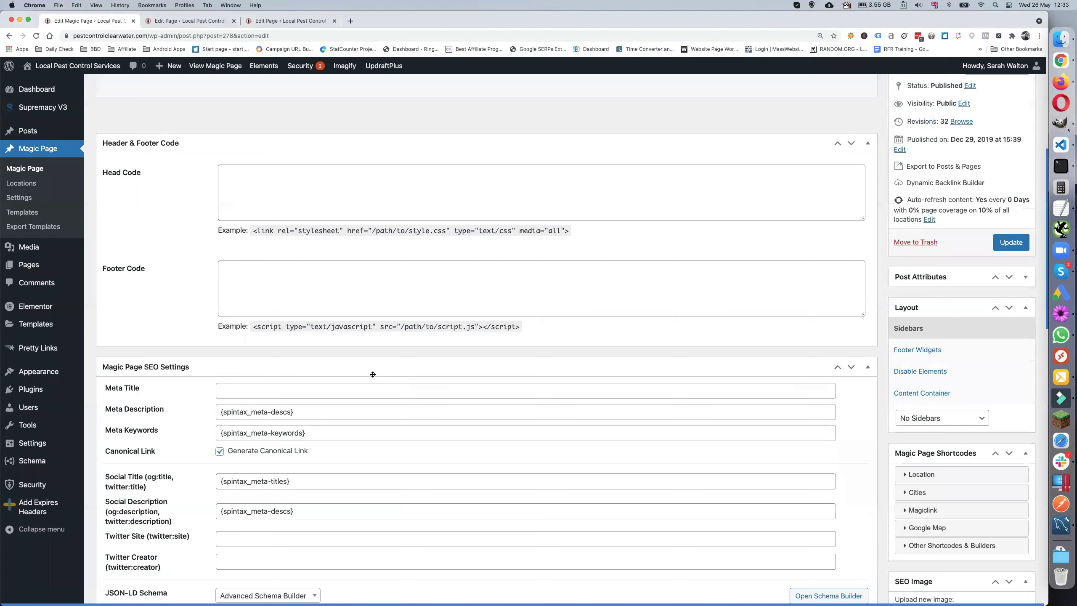
{"action": "left_click", "coordinate": [324, 388]}
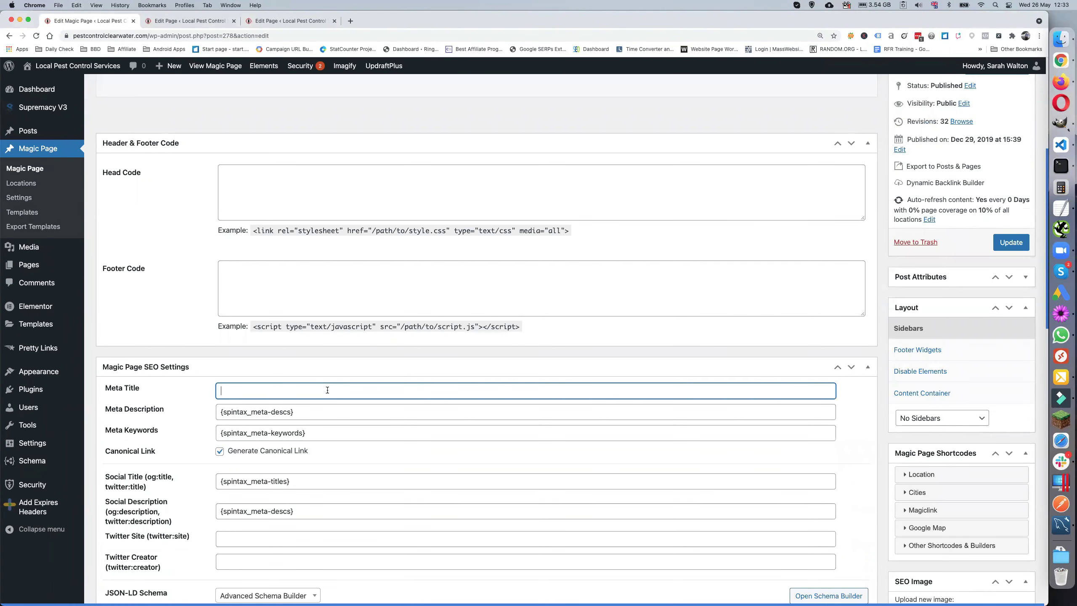
{"action": "key", "text": "super+v"}
Reopen the meta-titles spintax shortcode and examine how its options vary the wording, location and state.
{"action": "scroll", "coordinate": [327, 390], "scroll_direction": "down", "scroll_amount": 5}
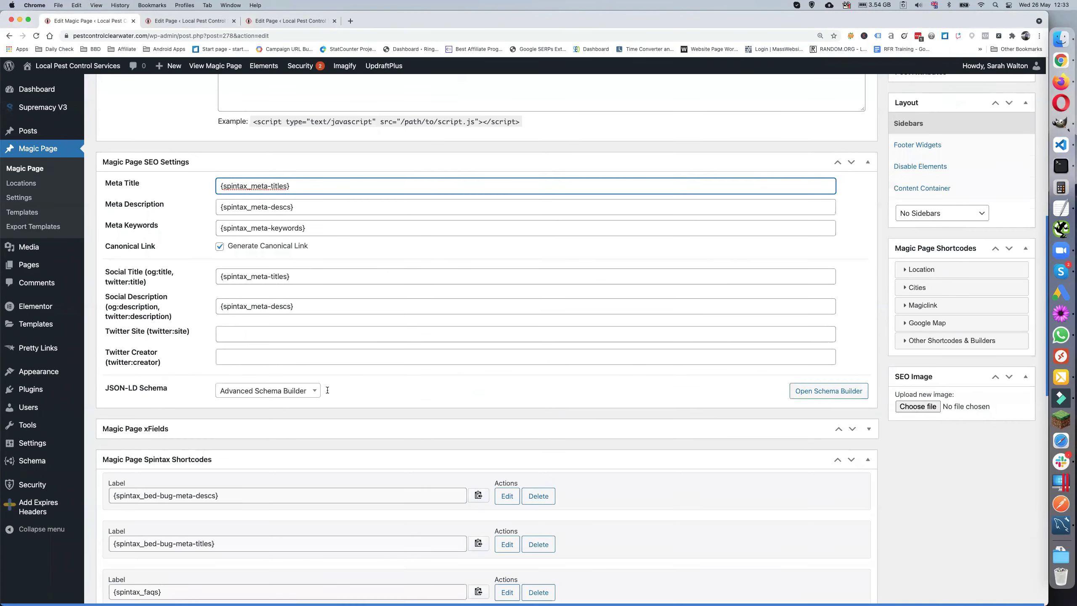
{"action": "scroll", "coordinate": [574, 322], "scroll_direction": "down", "scroll_amount": 6}
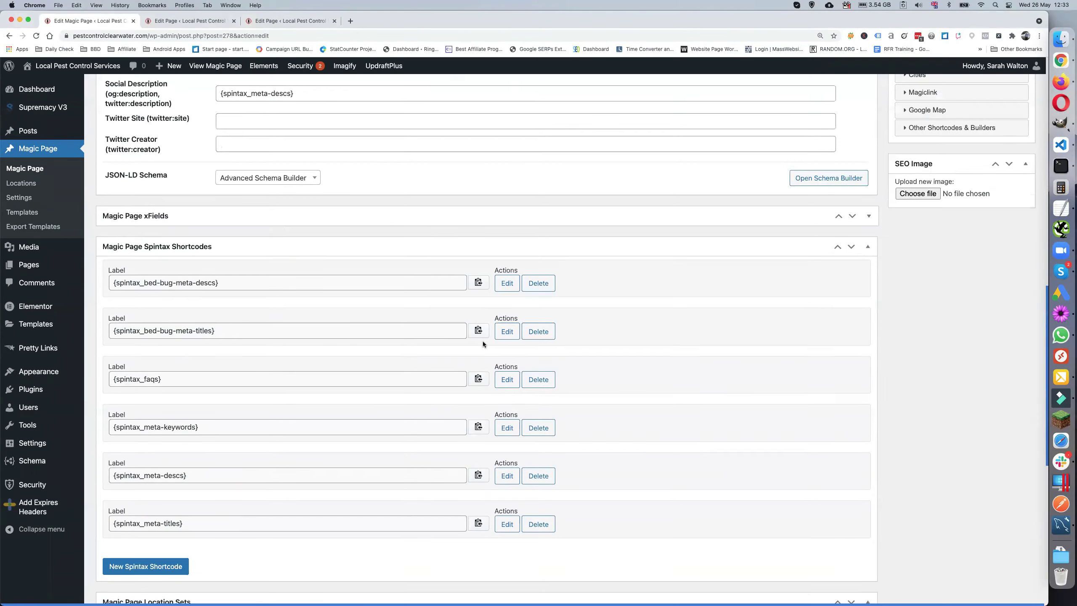
{"action": "scroll", "coordinate": [333, 457], "scroll_direction": "up", "scroll_amount": 2}
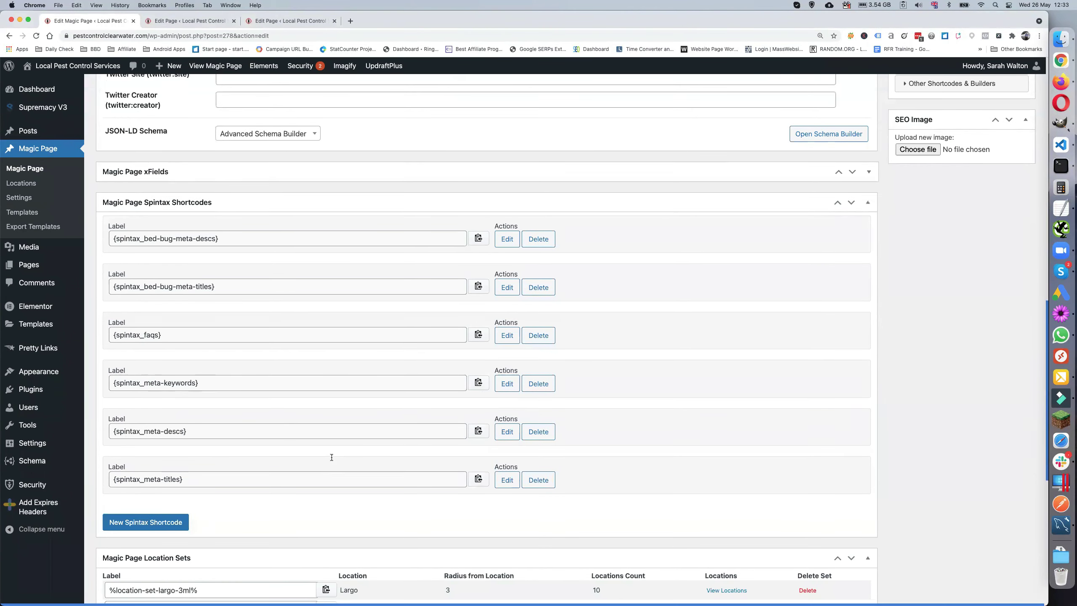
{"action": "scroll", "coordinate": [327, 459], "scroll_direction": "down", "scroll_amount": 1}
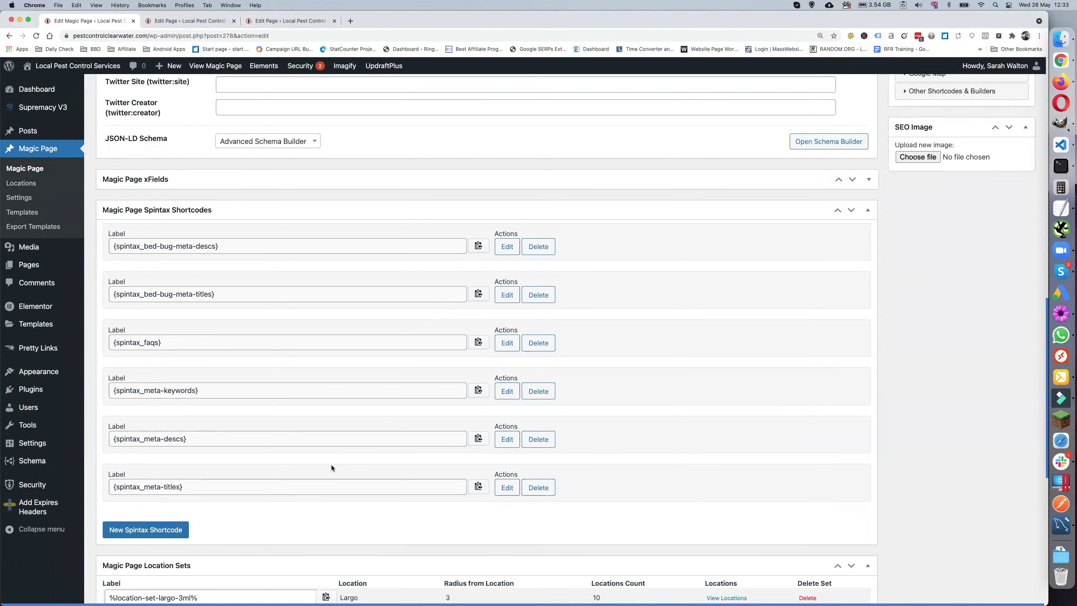
{"action": "left_click", "coordinate": [507, 487]}
{"action": "scroll", "coordinate": [419, 487], "scroll_direction": "down", "scroll_amount": 3}
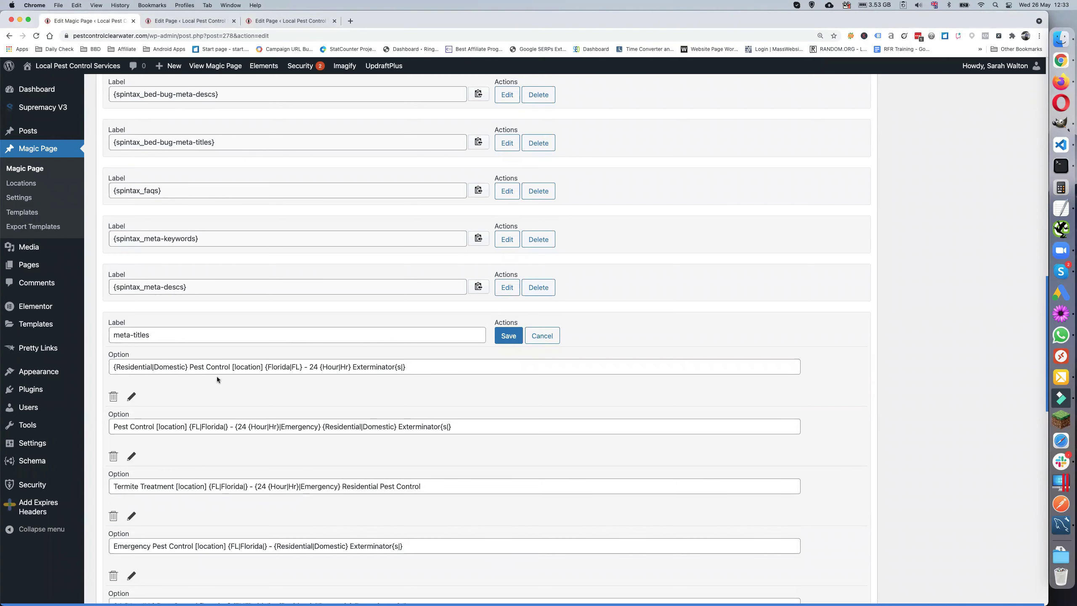
{"action": "scroll", "coordinate": [232, 376], "scroll_direction": "down", "scroll_amount": 8}
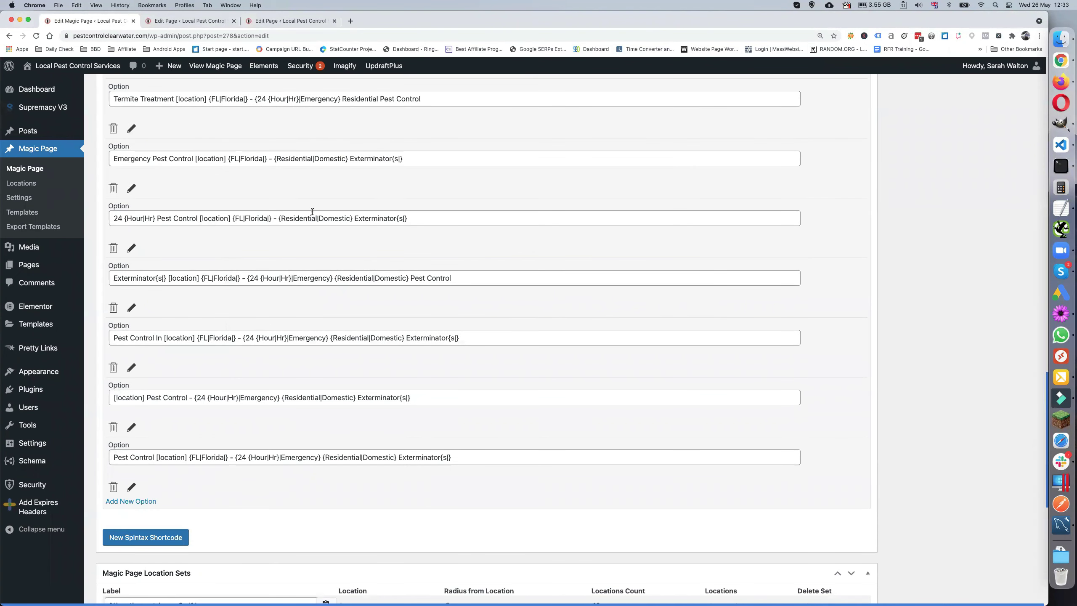
{"action": "scroll", "coordinate": [313, 196], "scroll_direction": "up", "scroll_amount": 2}
{"action": "scroll", "coordinate": [313, 195], "scroll_direction": "up", "scroll_amount": 2}
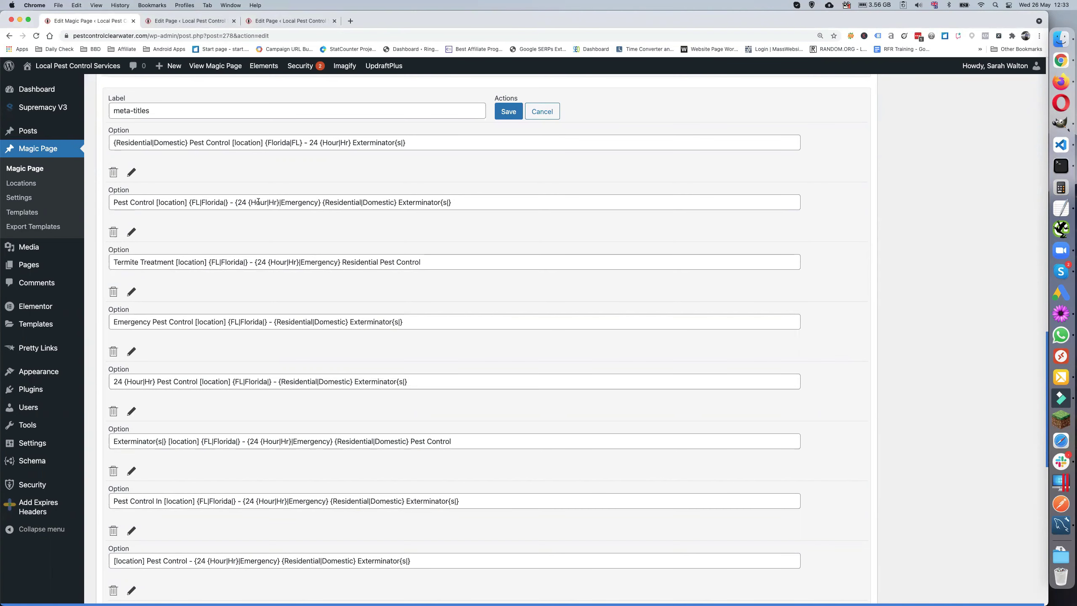
{"action": "scroll", "coordinate": [259, 202], "scroll_direction": "up", "scroll_amount": 3}
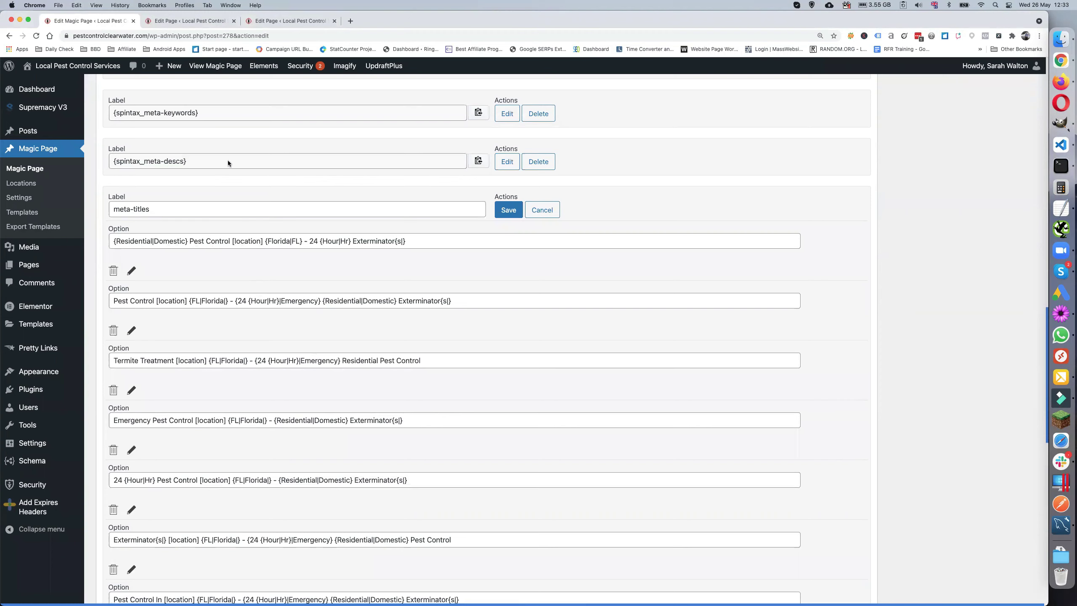
Open the meta-descs spintax shortcode, examine its description options, and save both the meta-descs and meta-titles shortcodes.
{"action": "left_click", "coordinate": [507, 162]}
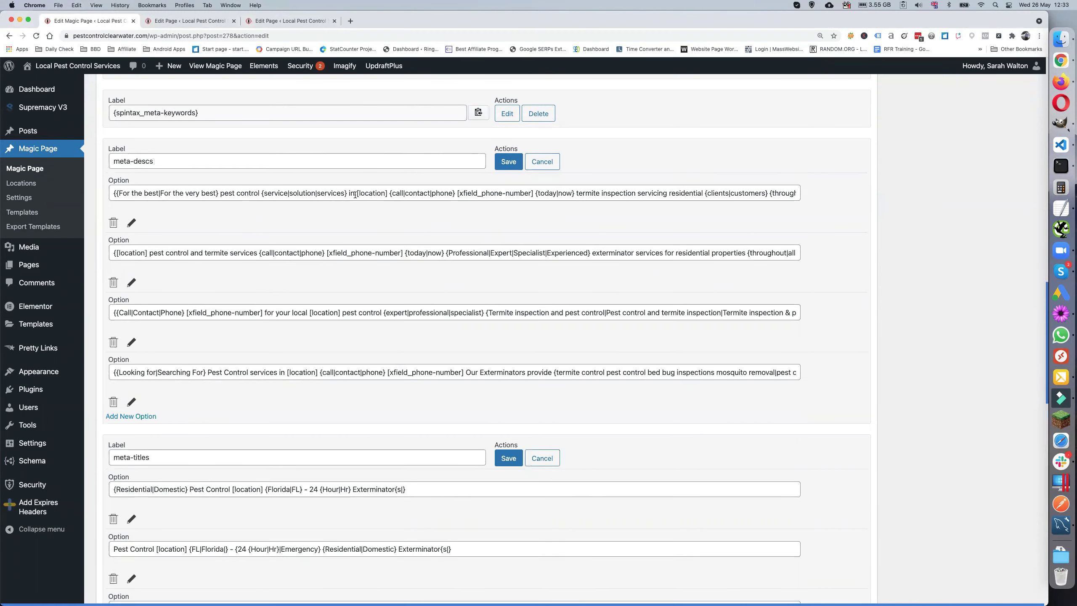
{"action": "scroll", "coordinate": [337, 207], "scroll_direction": "down", "scroll_amount": 1}
{"action": "scroll", "coordinate": [336, 207], "scroll_direction": "down", "scroll_amount": 2}
{"action": "scroll", "coordinate": [337, 207], "scroll_direction": "up", "scroll_amount": 3}
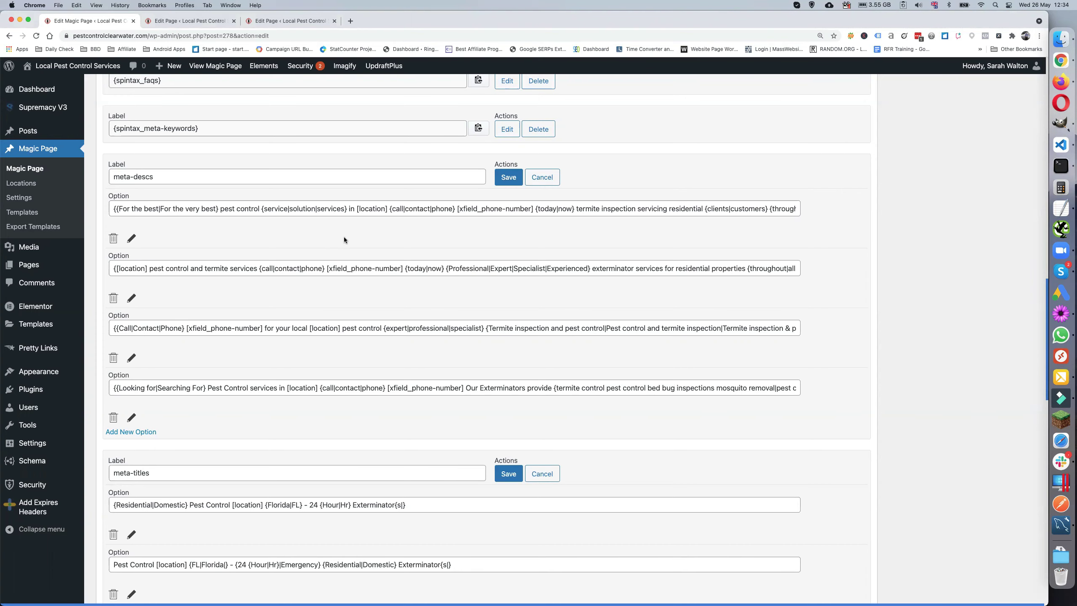
{"action": "scroll", "coordinate": [344, 237], "scroll_direction": "up", "scroll_amount": 1}
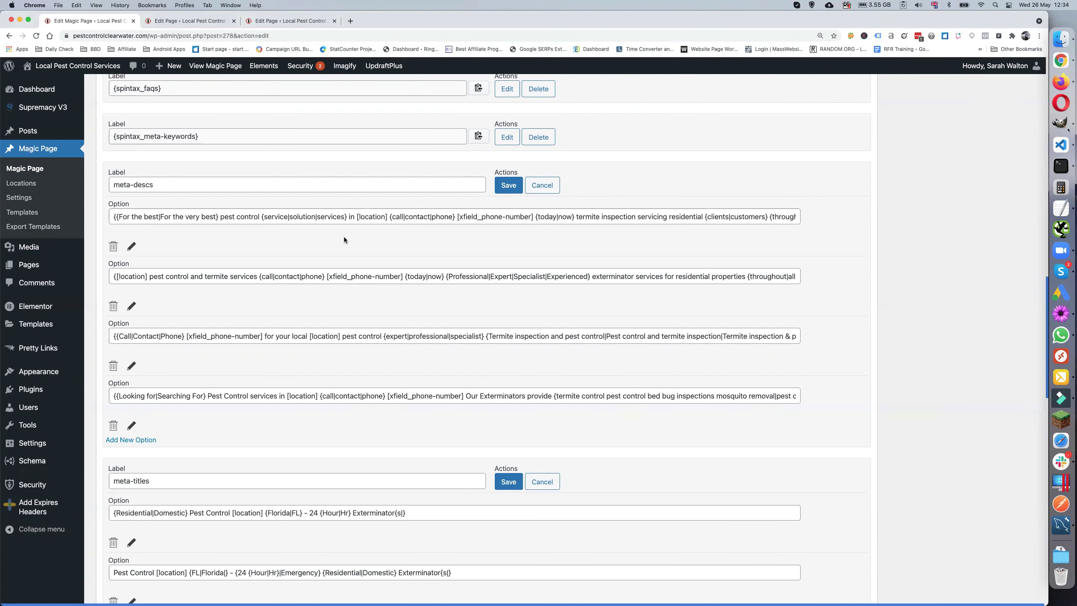
{"action": "left_click", "coordinate": [509, 187]}
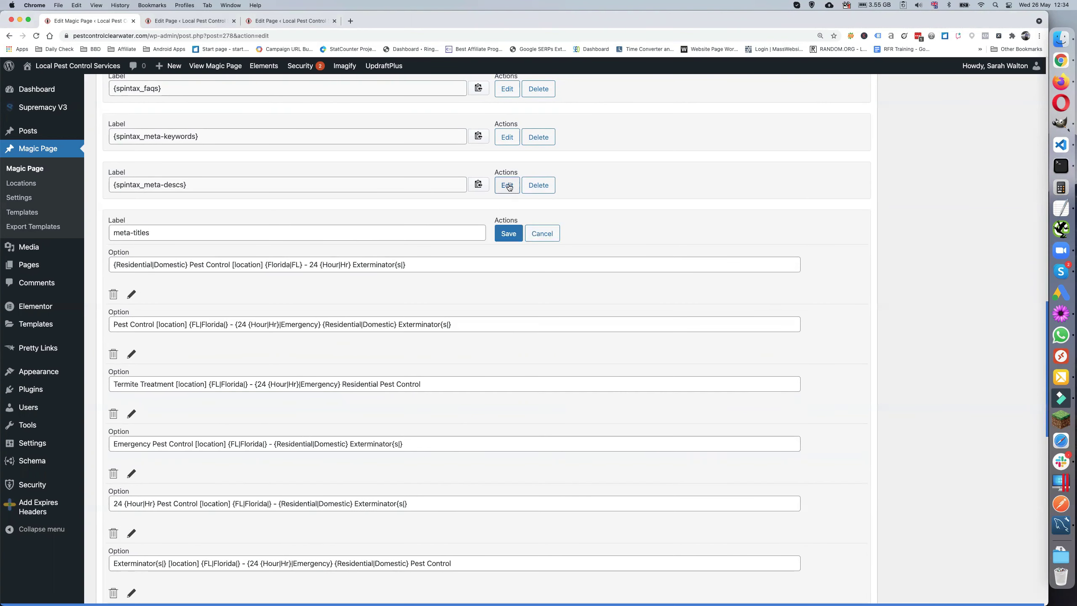
{"action": "left_click", "coordinate": [506, 236]}
Switch to the open Edit Page view of the site's Clearwater home page.
{"action": "scroll", "coordinate": [458, 243], "scroll_direction": "up", "scroll_amount": 5}
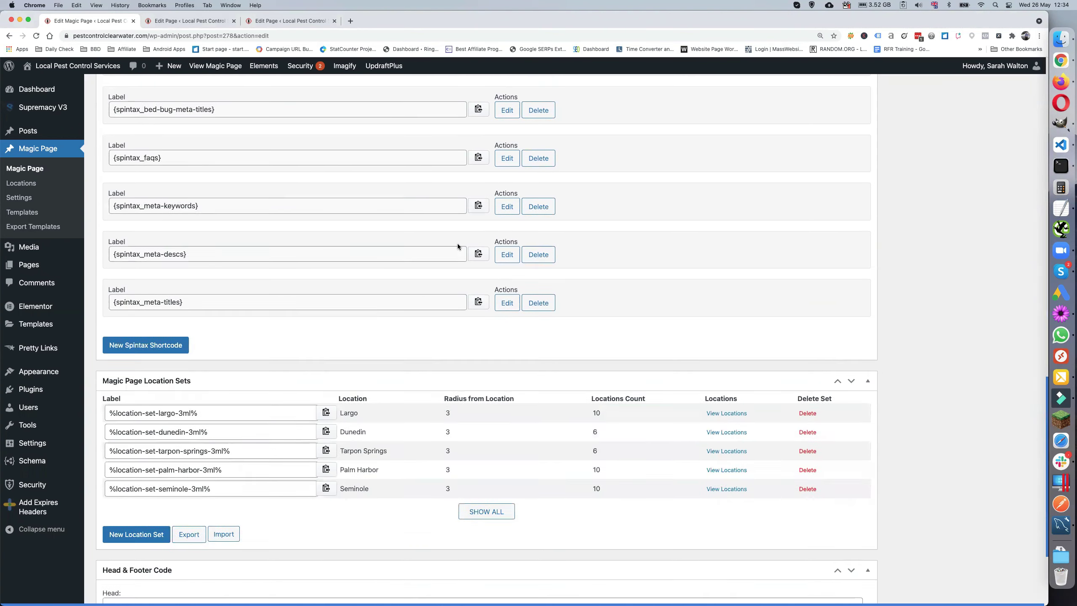
{"action": "scroll", "coordinate": [416, 270], "scroll_direction": "up", "scroll_amount": 2}
{"action": "scroll", "coordinate": [416, 270], "scroll_direction": "up", "scroll_amount": 10}
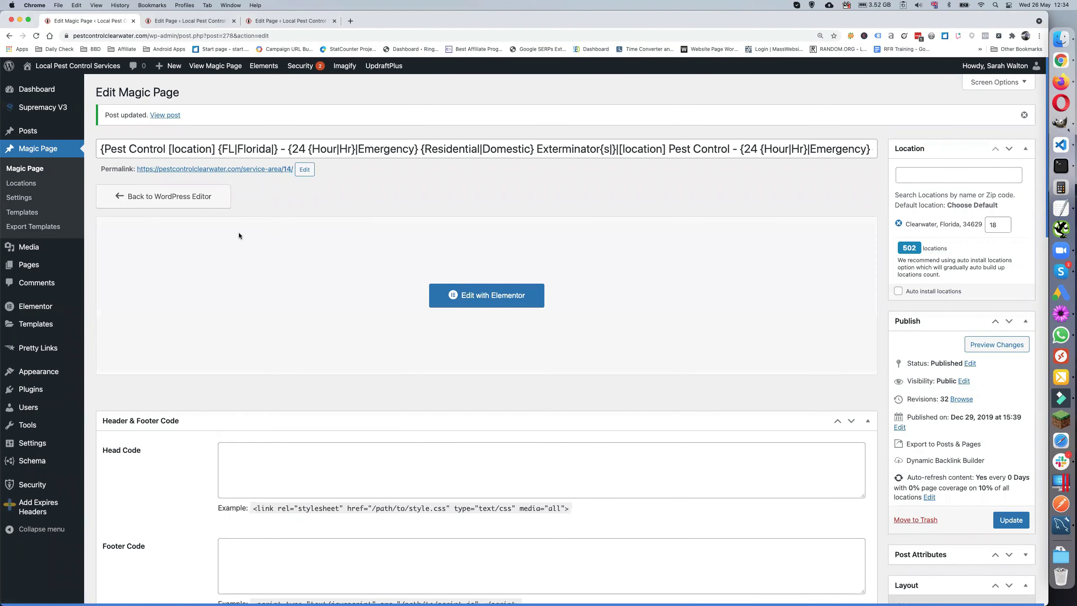
{"action": "left_click", "coordinate": [198, 22]}
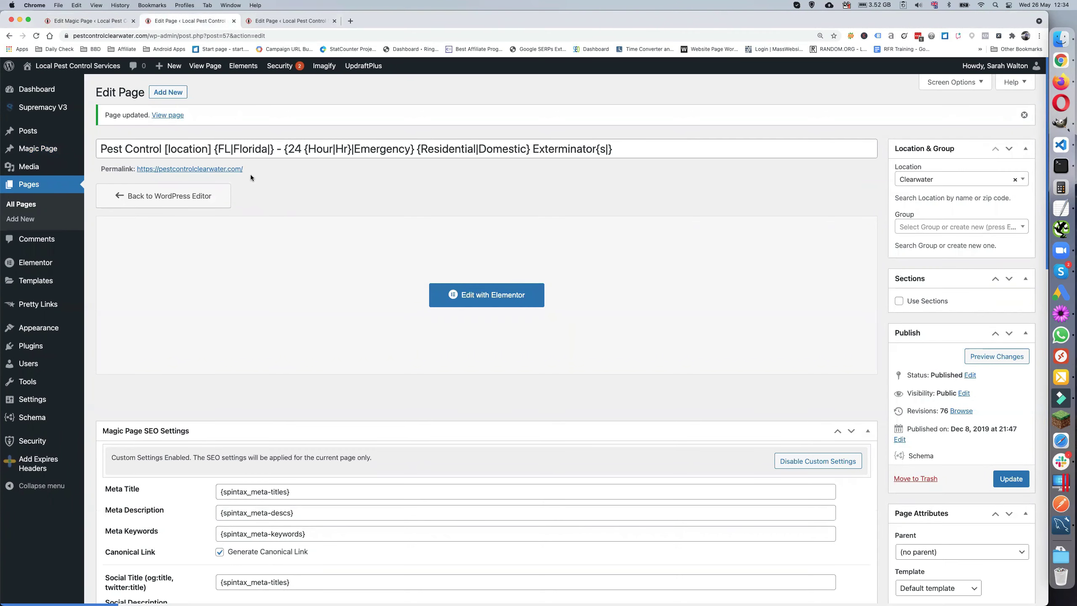
Examine the home page's SEO settings and the spintax shortcodes that feed its meta and social fields.
{"action": "scroll", "coordinate": [251, 174], "scroll_direction": "down", "scroll_amount": 5}
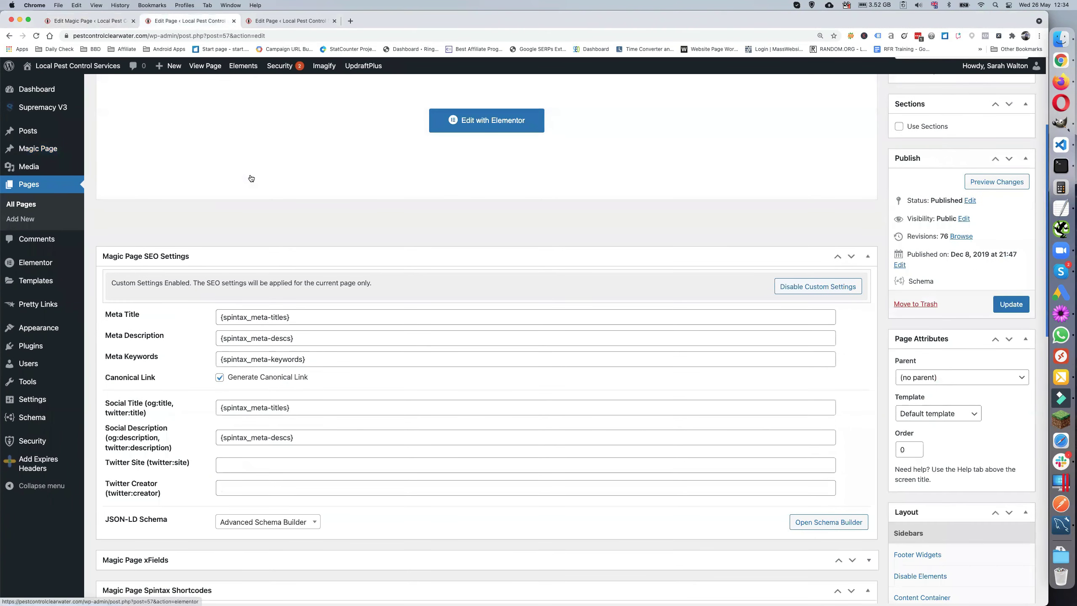
{"action": "scroll", "coordinate": [251, 177], "scroll_direction": "down", "scroll_amount": 8}
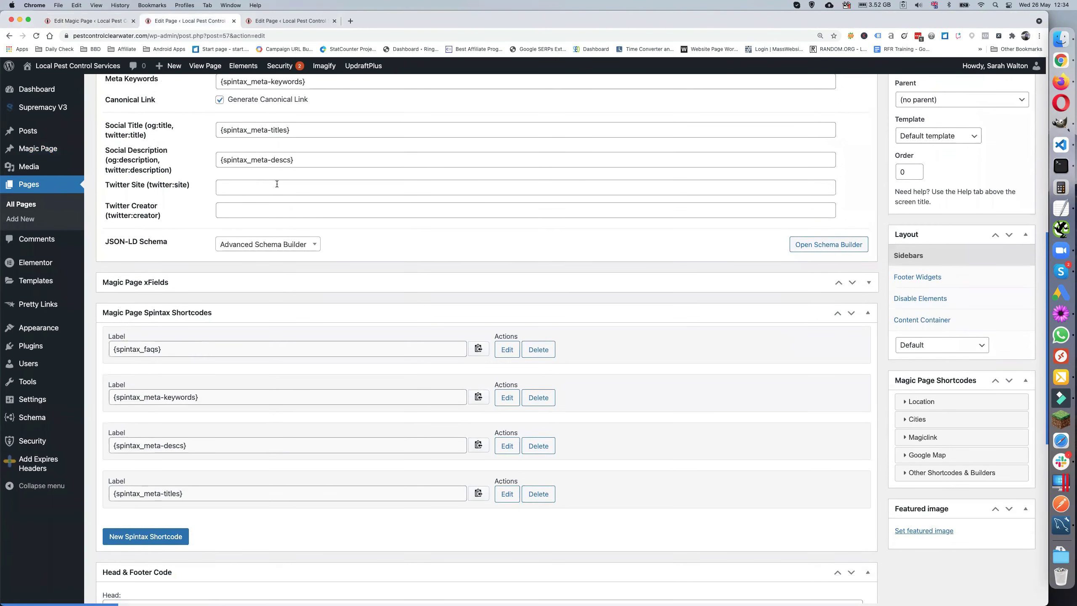
{"action": "scroll", "coordinate": [425, 189], "scroll_direction": "up", "scroll_amount": 6}
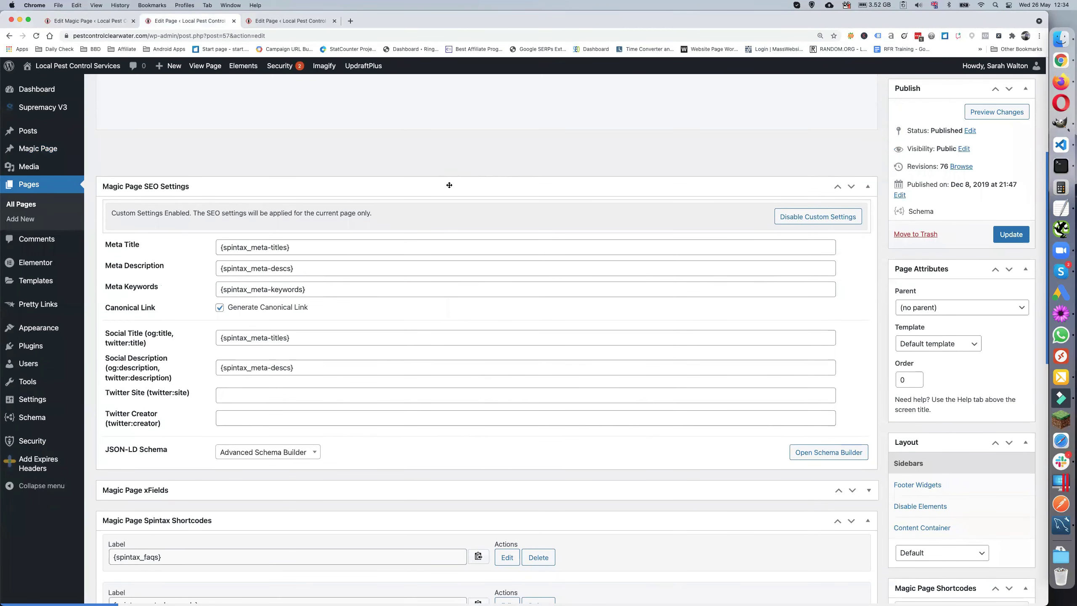
{"action": "scroll", "coordinate": [449, 185], "scroll_direction": "down", "scroll_amount": 3}
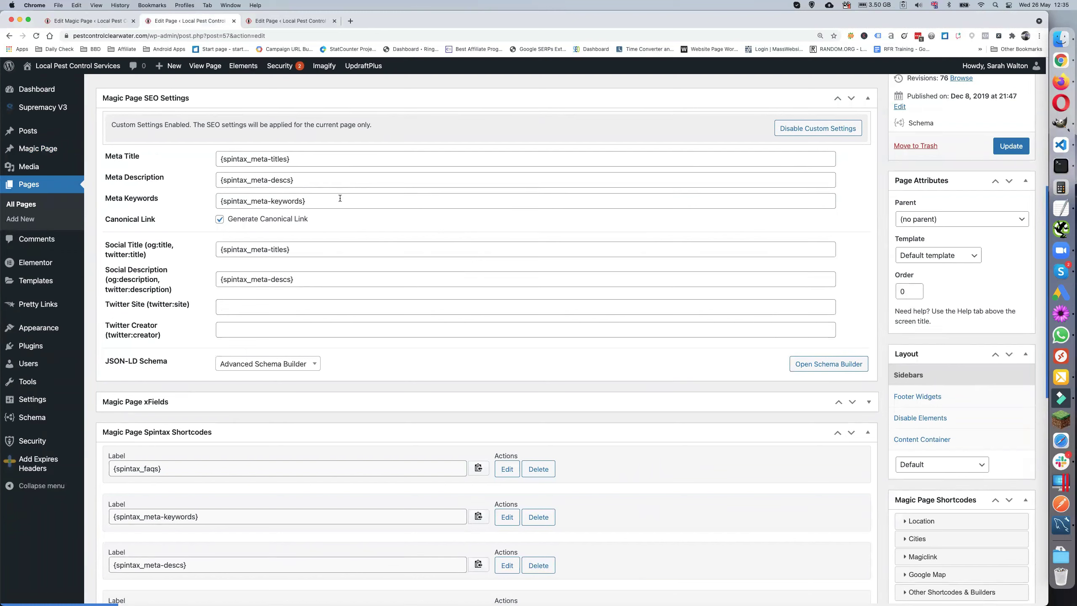
Switch to the Bed Bug Treatment page's edit view and open its bed-bug-meta-titles spintax shortcode to examine the options.
{"action": "left_click", "coordinate": [293, 20]}
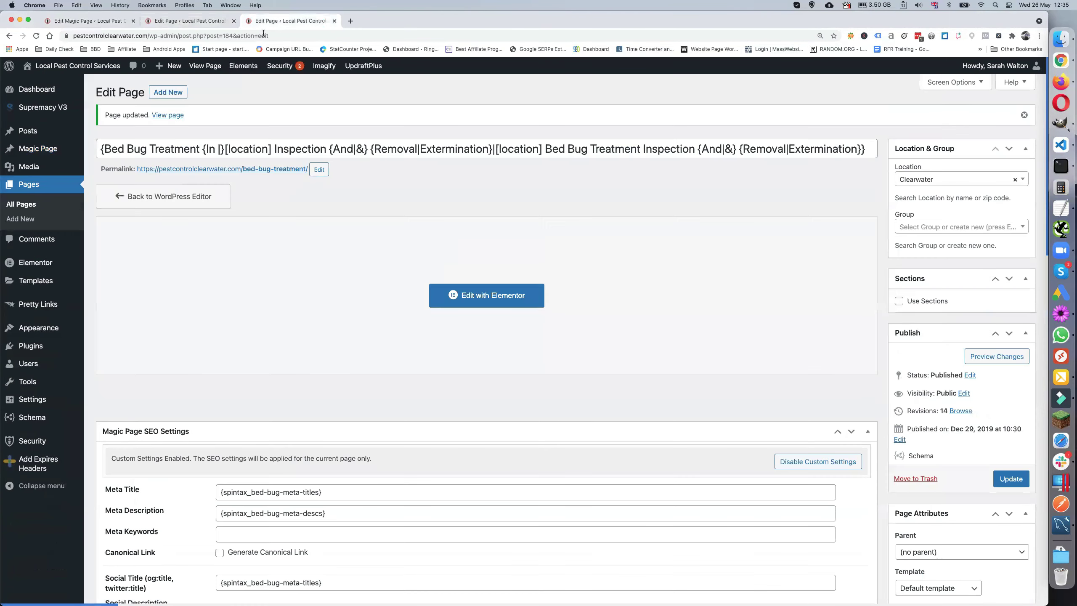
{"action": "scroll", "coordinate": [258, 172], "scroll_direction": "down", "scroll_amount": 8}
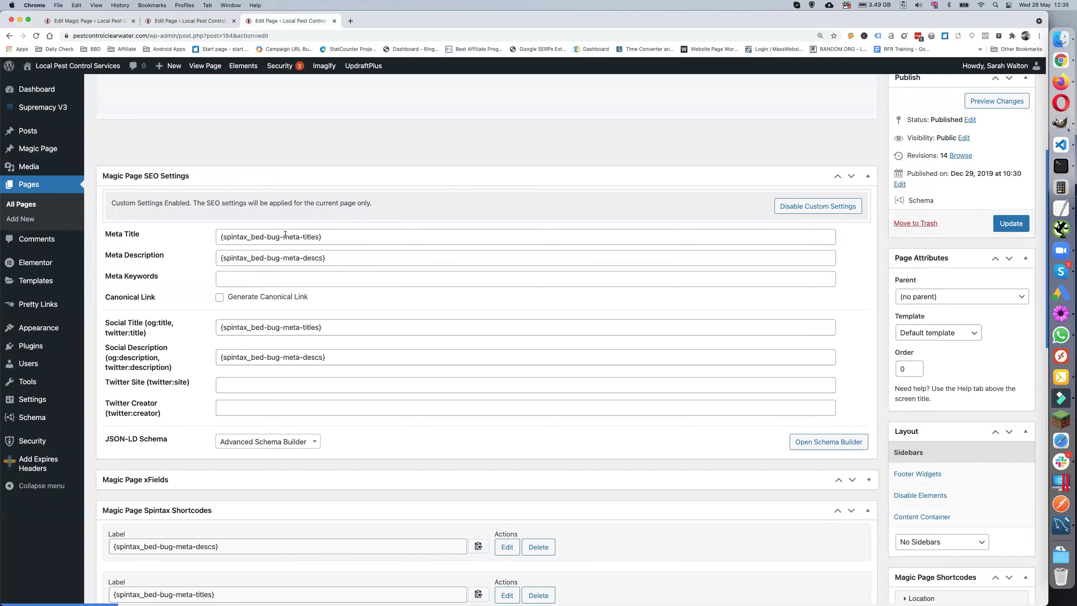
{"action": "scroll", "coordinate": [280, 259], "scroll_direction": "down", "scroll_amount": 6}
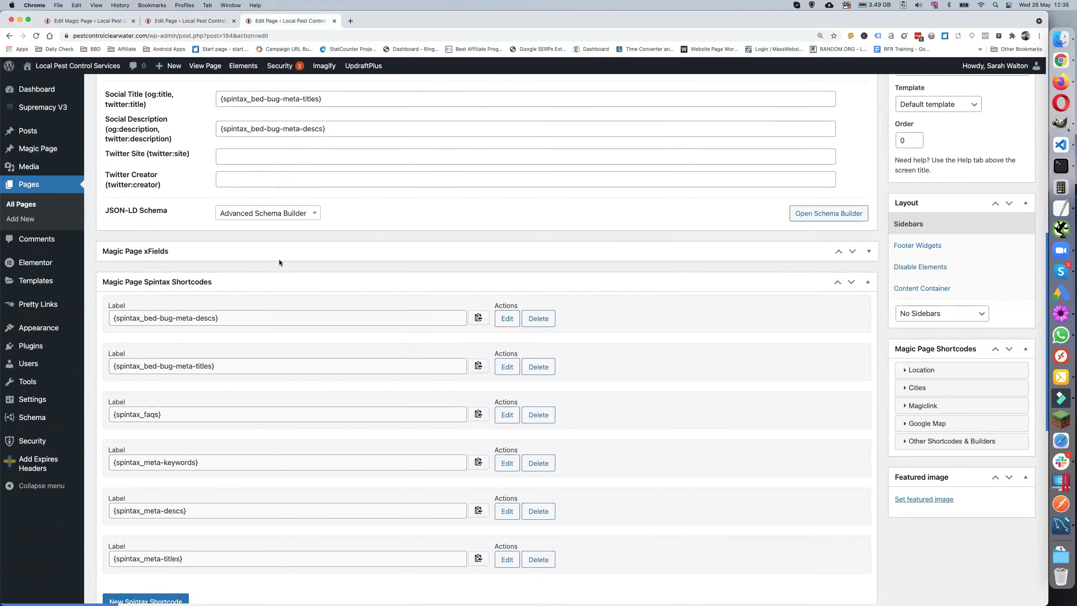
{"action": "left_click", "coordinate": [506, 344]}
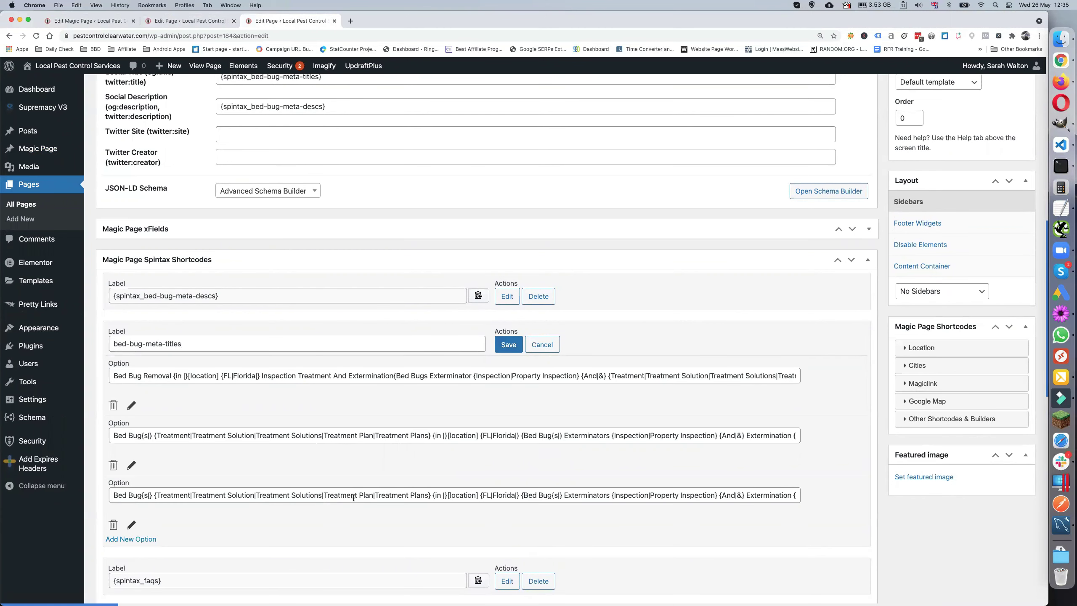
Open the bed-bug-meta-descs spintax shortcode and examine the [xfield_phone-number] and [location] placeholders in its options.
{"action": "left_click", "coordinate": [507, 296]}
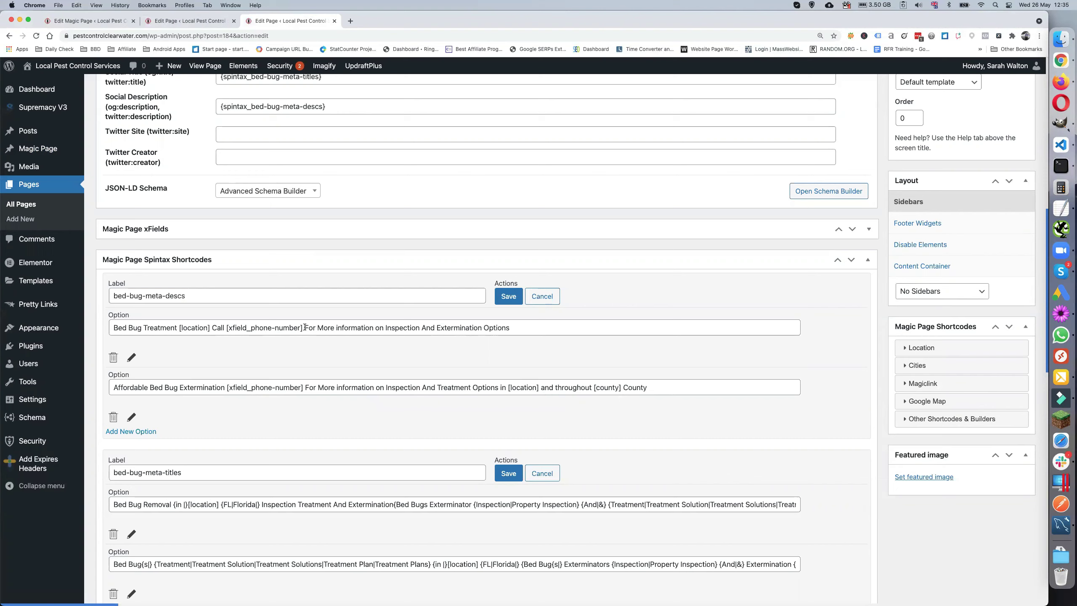
{"action": "left_click_drag", "start_coordinate": [226, 328], "coordinate": [303, 329]}
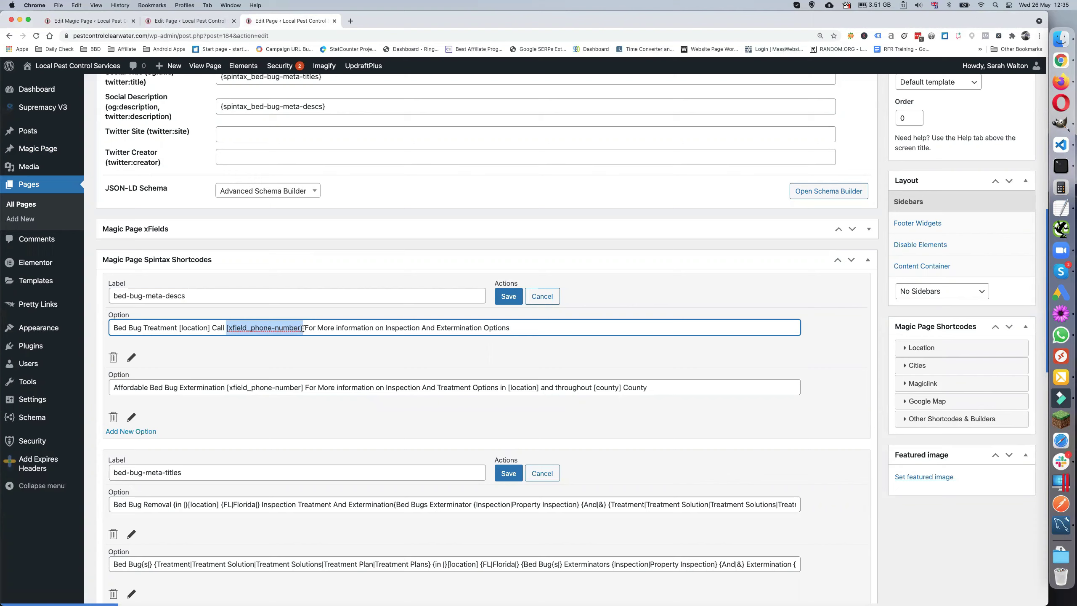
{"action": "left_click", "coordinate": [247, 338]}
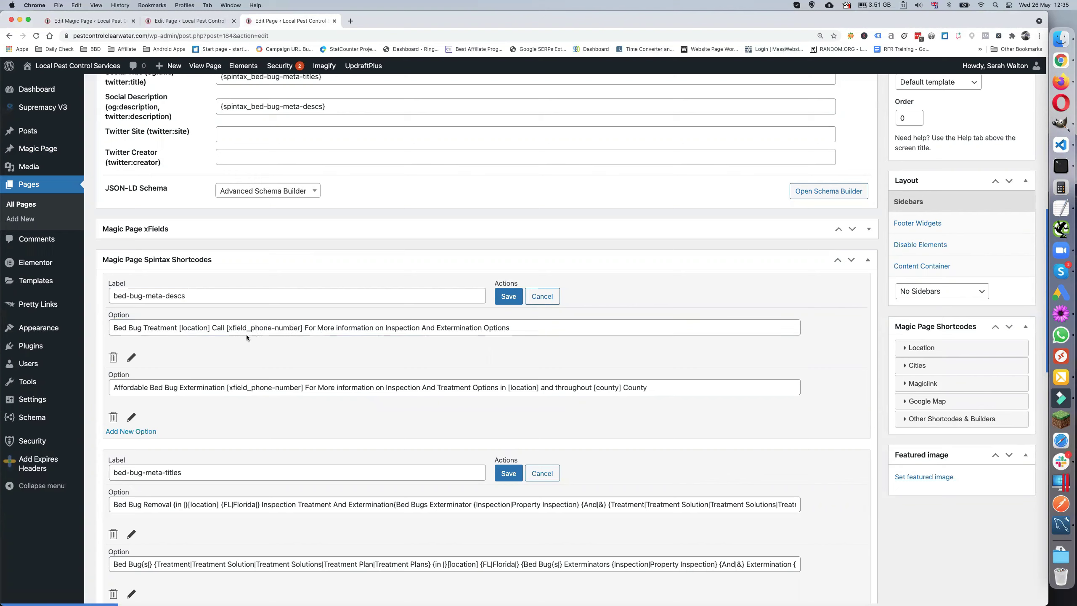
{"action": "left_click_drag", "start_coordinate": [226, 328], "coordinate": [302, 327]}
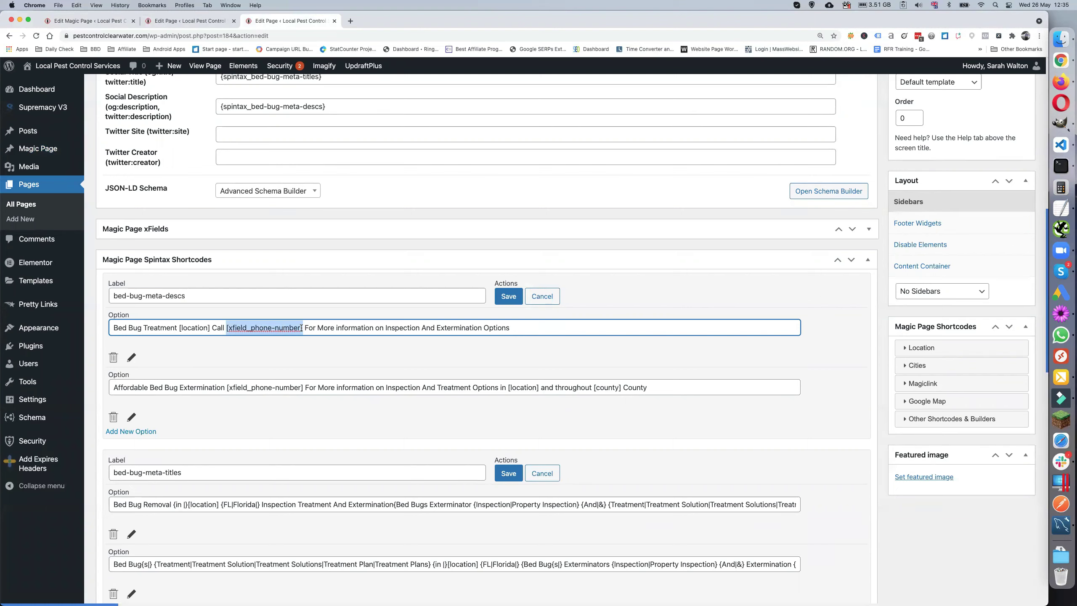
{"action": "left_click", "coordinate": [302, 328]}
{"action": "left_click_drag", "start_coordinate": [226, 329], "coordinate": [300, 330]}
{"action": "left_click", "coordinate": [383, 352]}
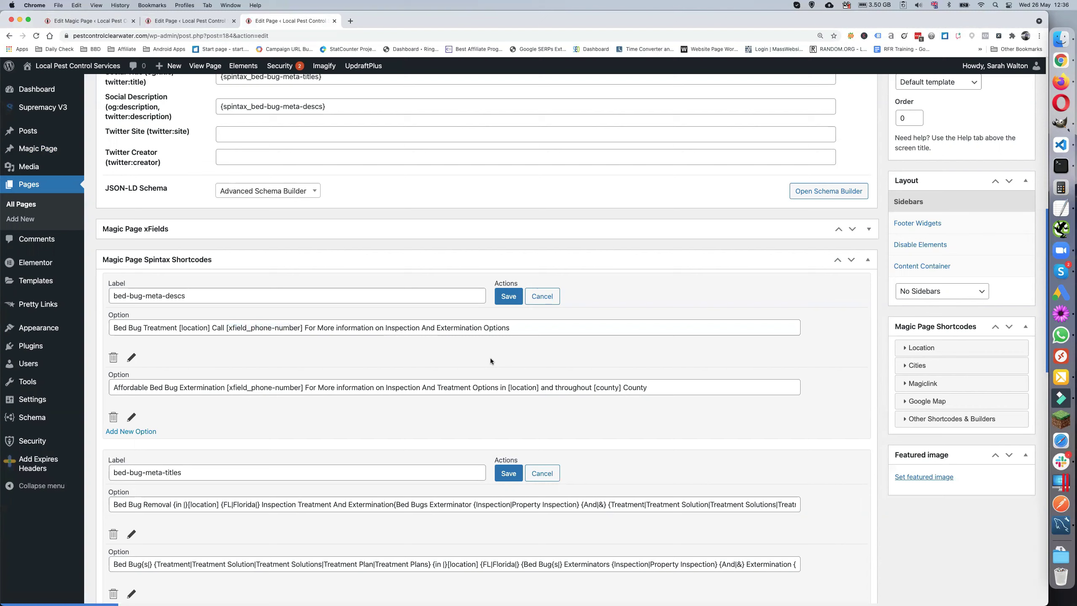
{"action": "left_click_drag", "start_coordinate": [508, 389], "coordinate": [541, 390]}
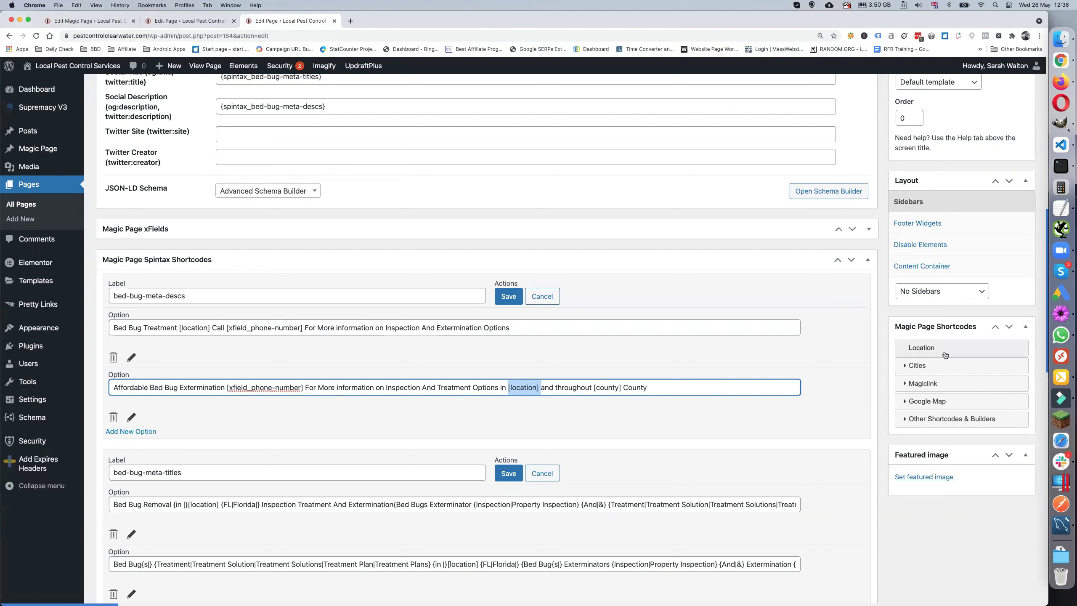
Configure the Cities shortcode with type CSV Titles and a count of 5, and copy it.
{"action": "left_click", "coordinate": [960, 368]}
{"action": "left_click", "coordinate": [960, 368]}
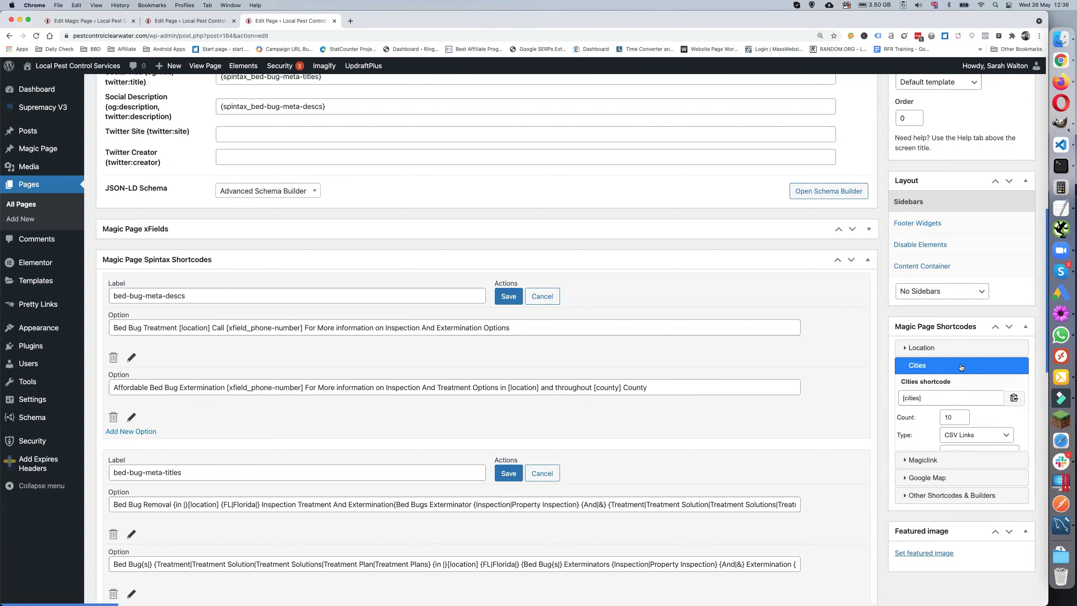
{"action": "left_click", "coordinate": [1006, 439]}
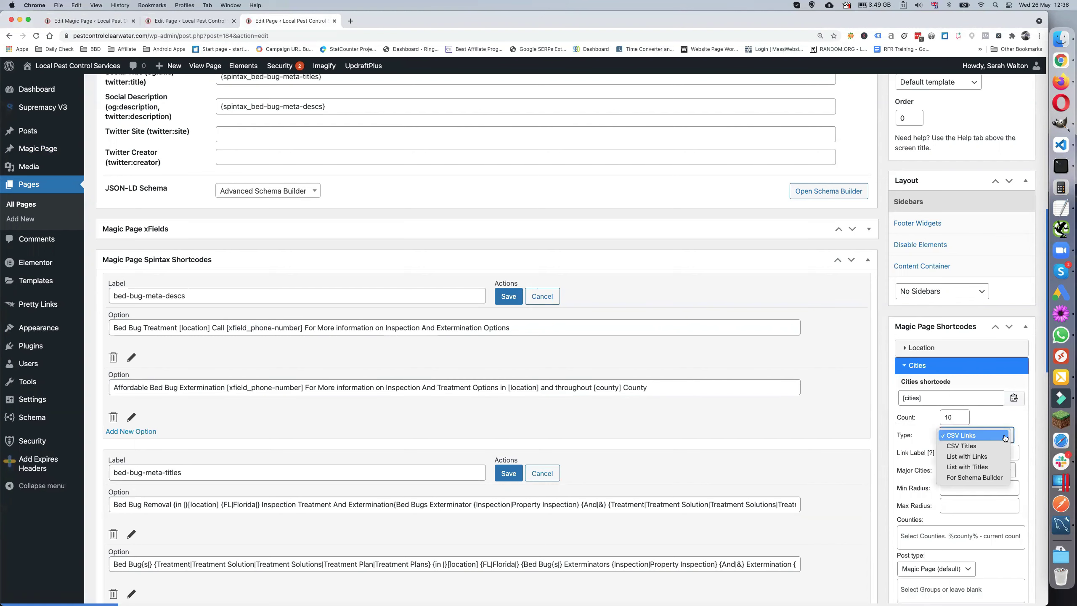
{"action": "left_click", "coordinate": [993, 453]}
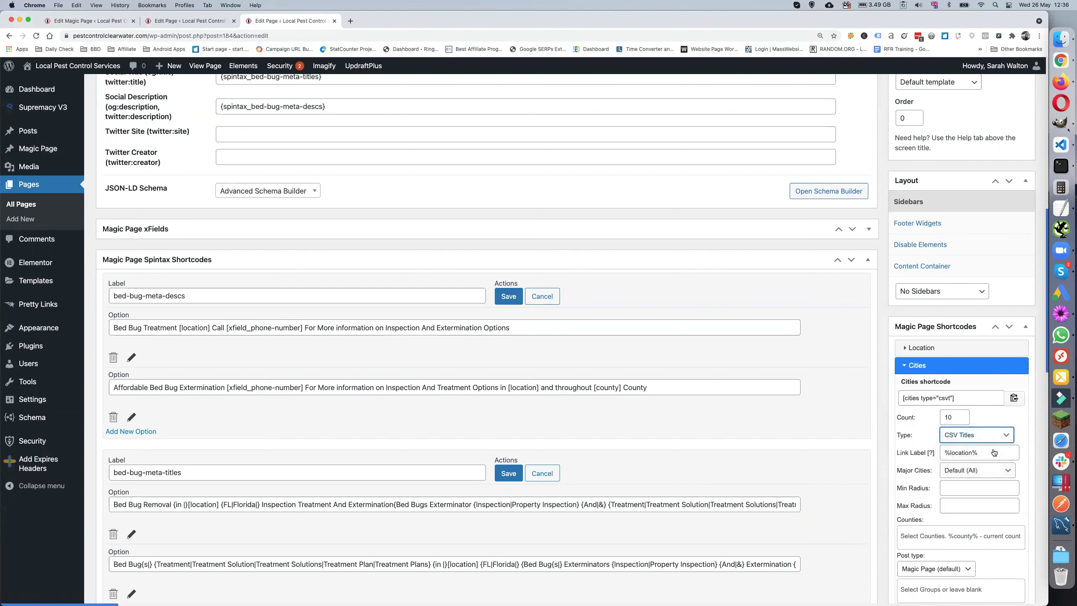
{"action": "left_click_drag", "start_coordinate": [950, 418], "coordinate": [942, 420]}
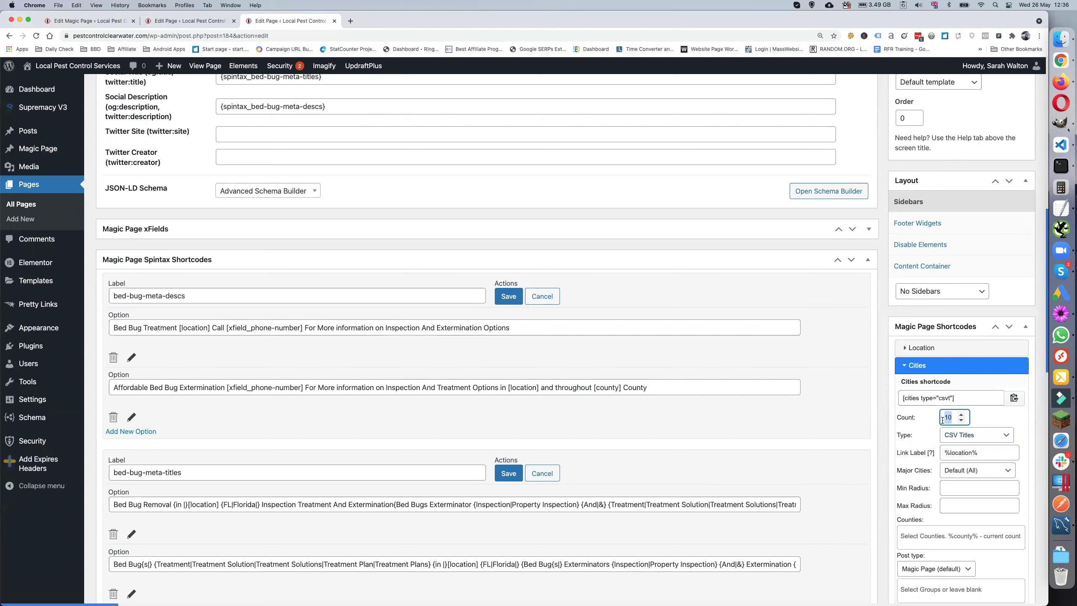
{"action": "type", "text": "5"}
{"action": "left_click", "coordinate": [1014, 399]}
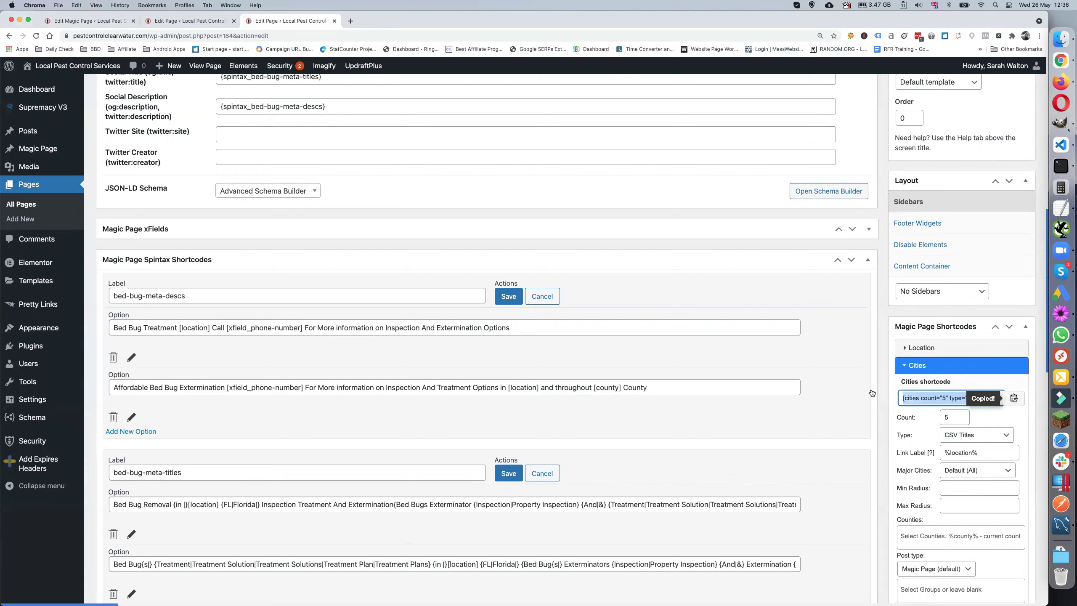
Append "we also cover" and the copied [cities count="5" type="csvt"] shortcode to the second bed-bug-meta-descs option.
{"action": "left_click", "coordinate": [702, 388]}
{"action": "key", "text": "super+v"}
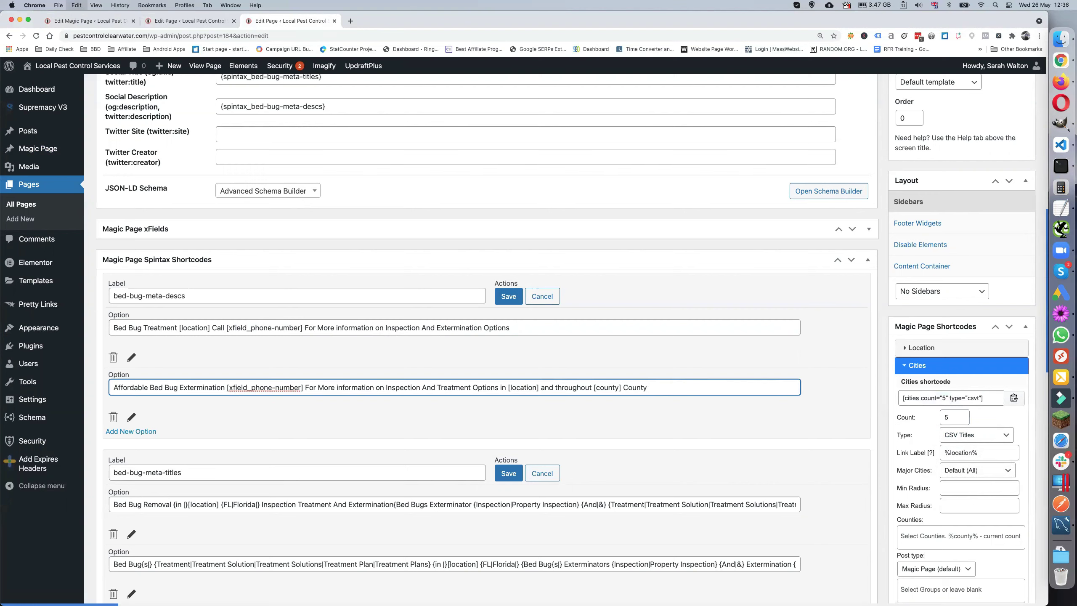
{"action": "left_click", "coordinate": [649, 387]}
{"action": "type", "text": "we also cver"}
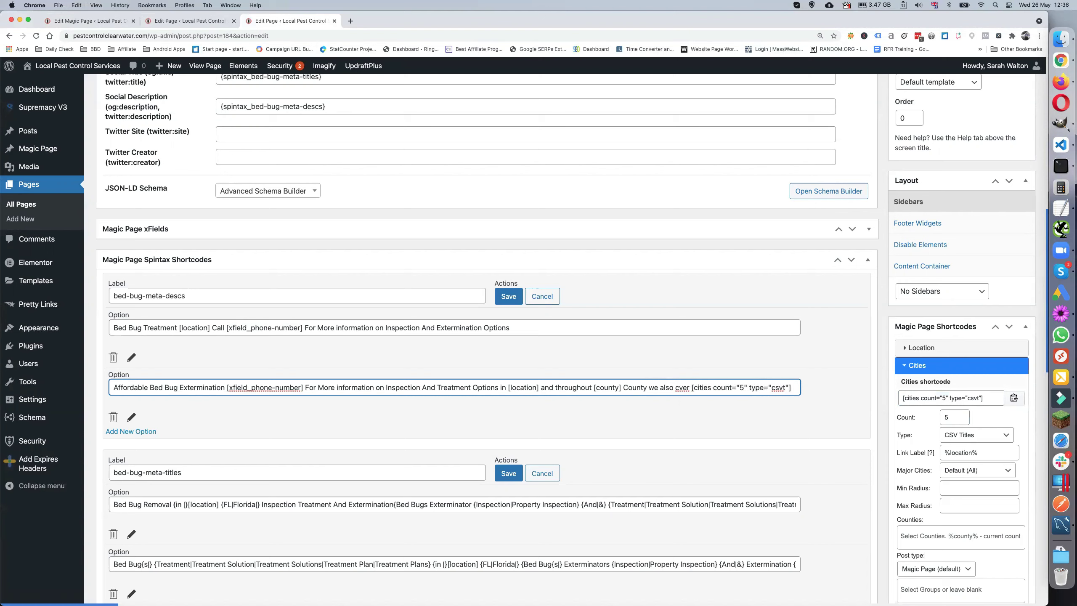
{"action": "left_click", "coordinate": [682, 387]}
{"action": "type", "text": "o"}
Review the options of the bed-bug-meta-descs and bed-bug-meta-titles shortcodes against the page's SEO settings.
{"action": "scroll", "coordinate": [410, 389], "scroll_direction": "down", "scroll_amount": 3}
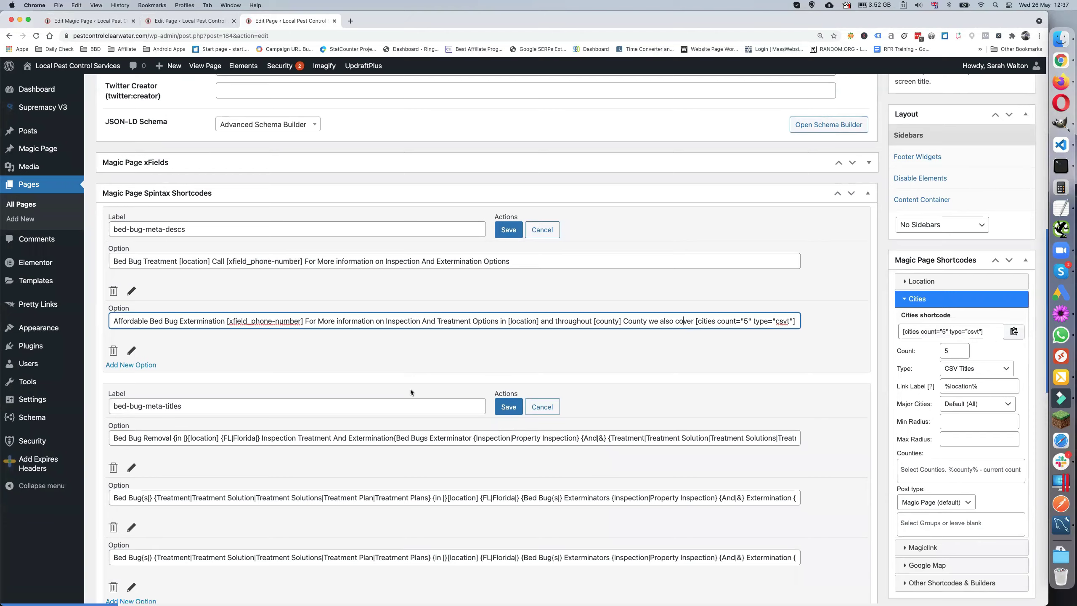
{"action": "scroll", "coordinate": [410, 389], "scroll_direction": "down", "scroll_amount": 3}
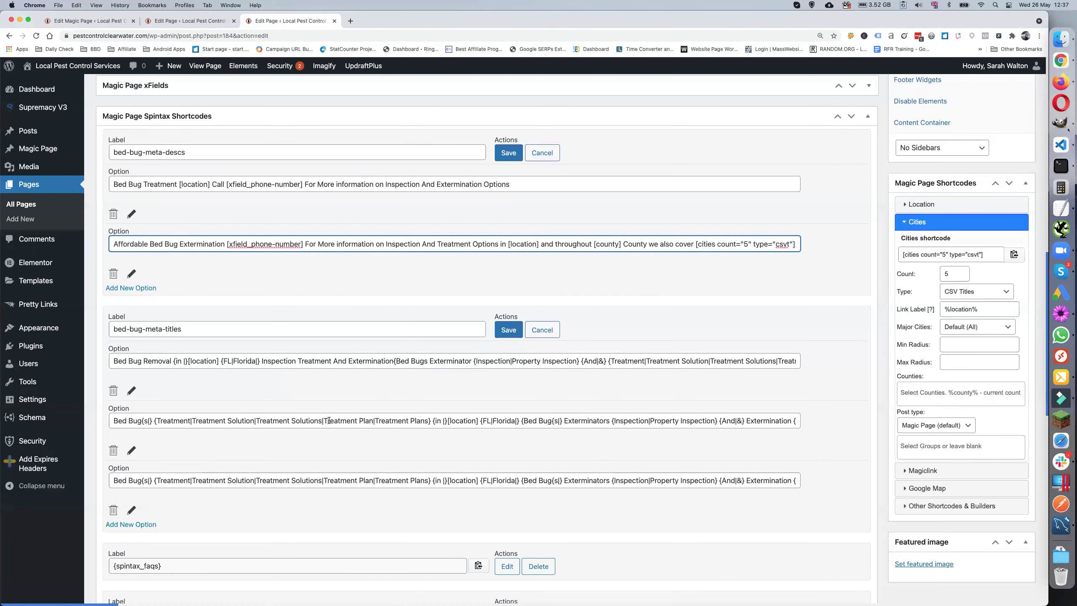
{"action": "scroll", "coordinate": [496, 342], "scroll_direction": "up", "scroll_amount": 2}
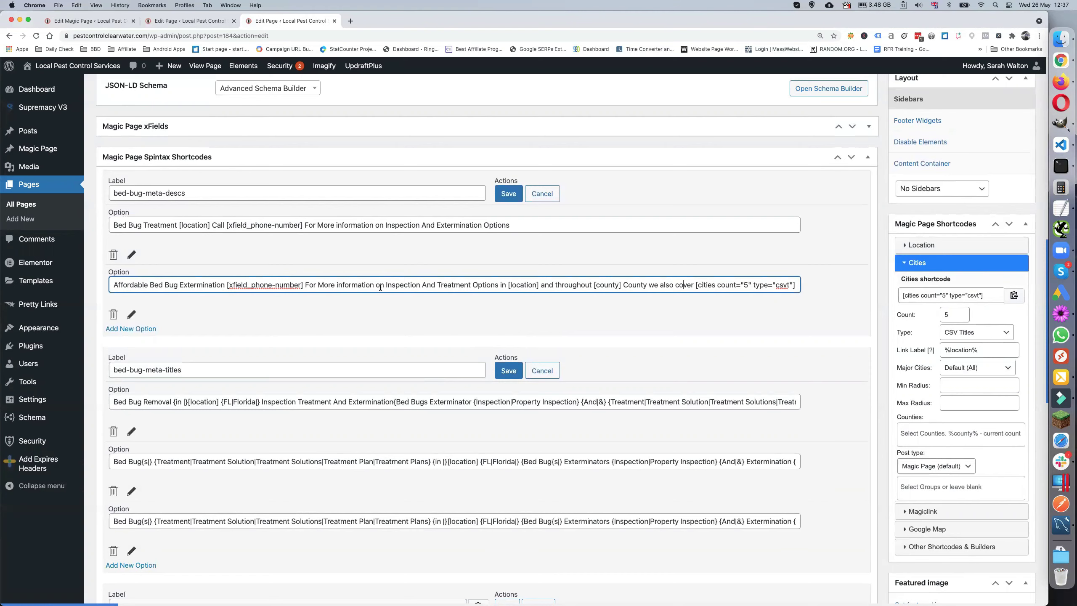
{"action": "scroll", "coordinate": [381, 287], "scroll_direction": "up", "scroll_amount": 6}
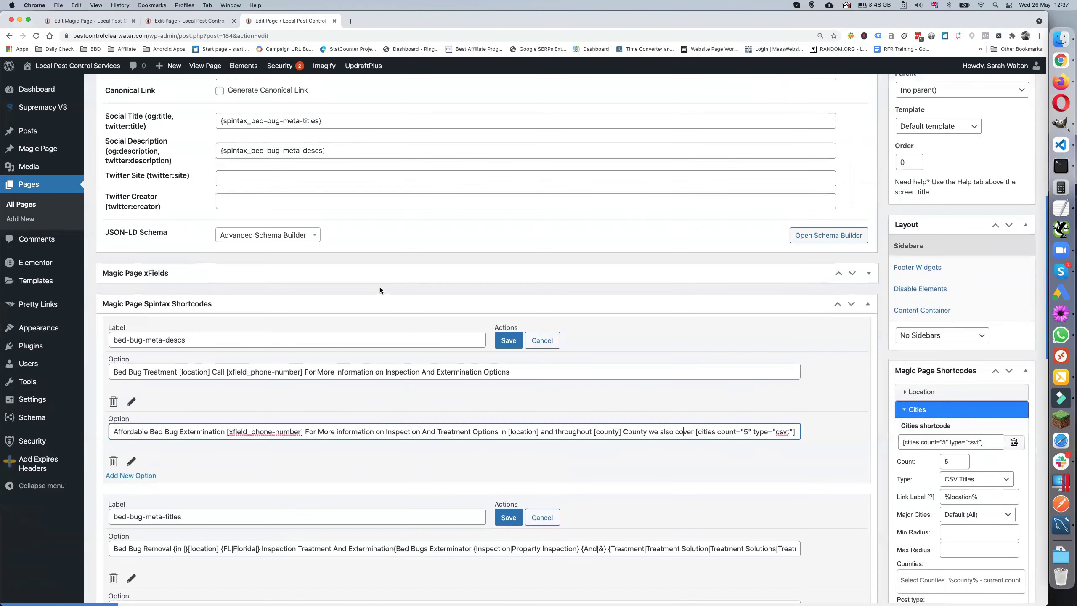